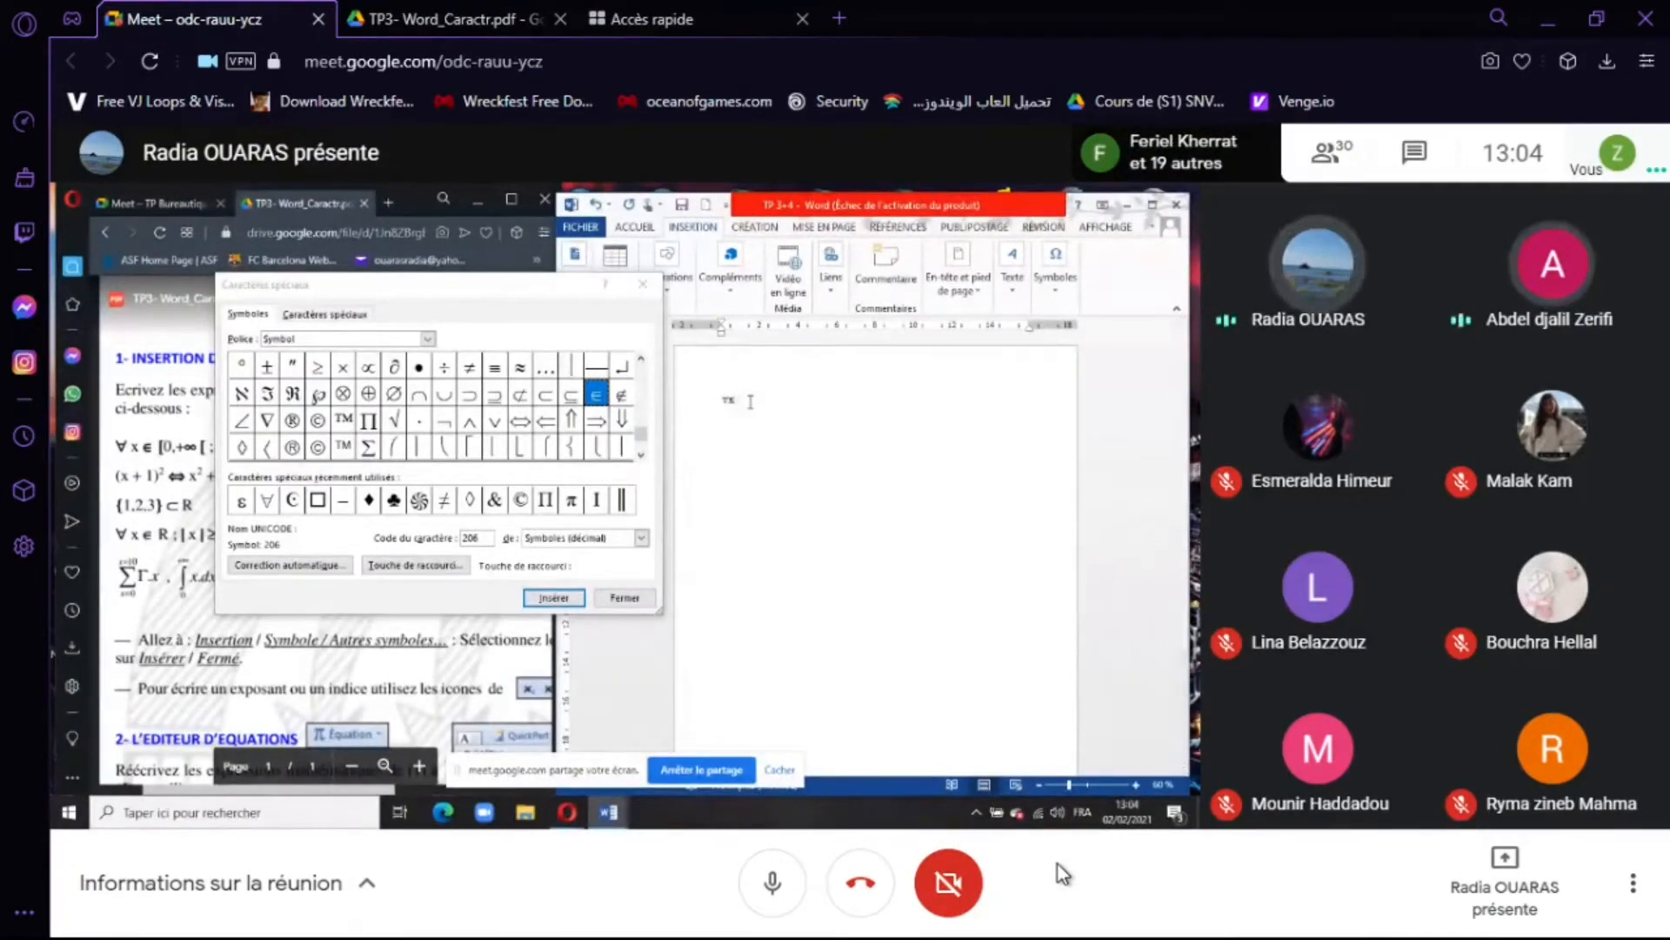
Compare the symbol expressions (1) to (5) in TP3- Word_Caractr.pdf with the shared screen in the Meet call.
mouse_move(1512, 269)
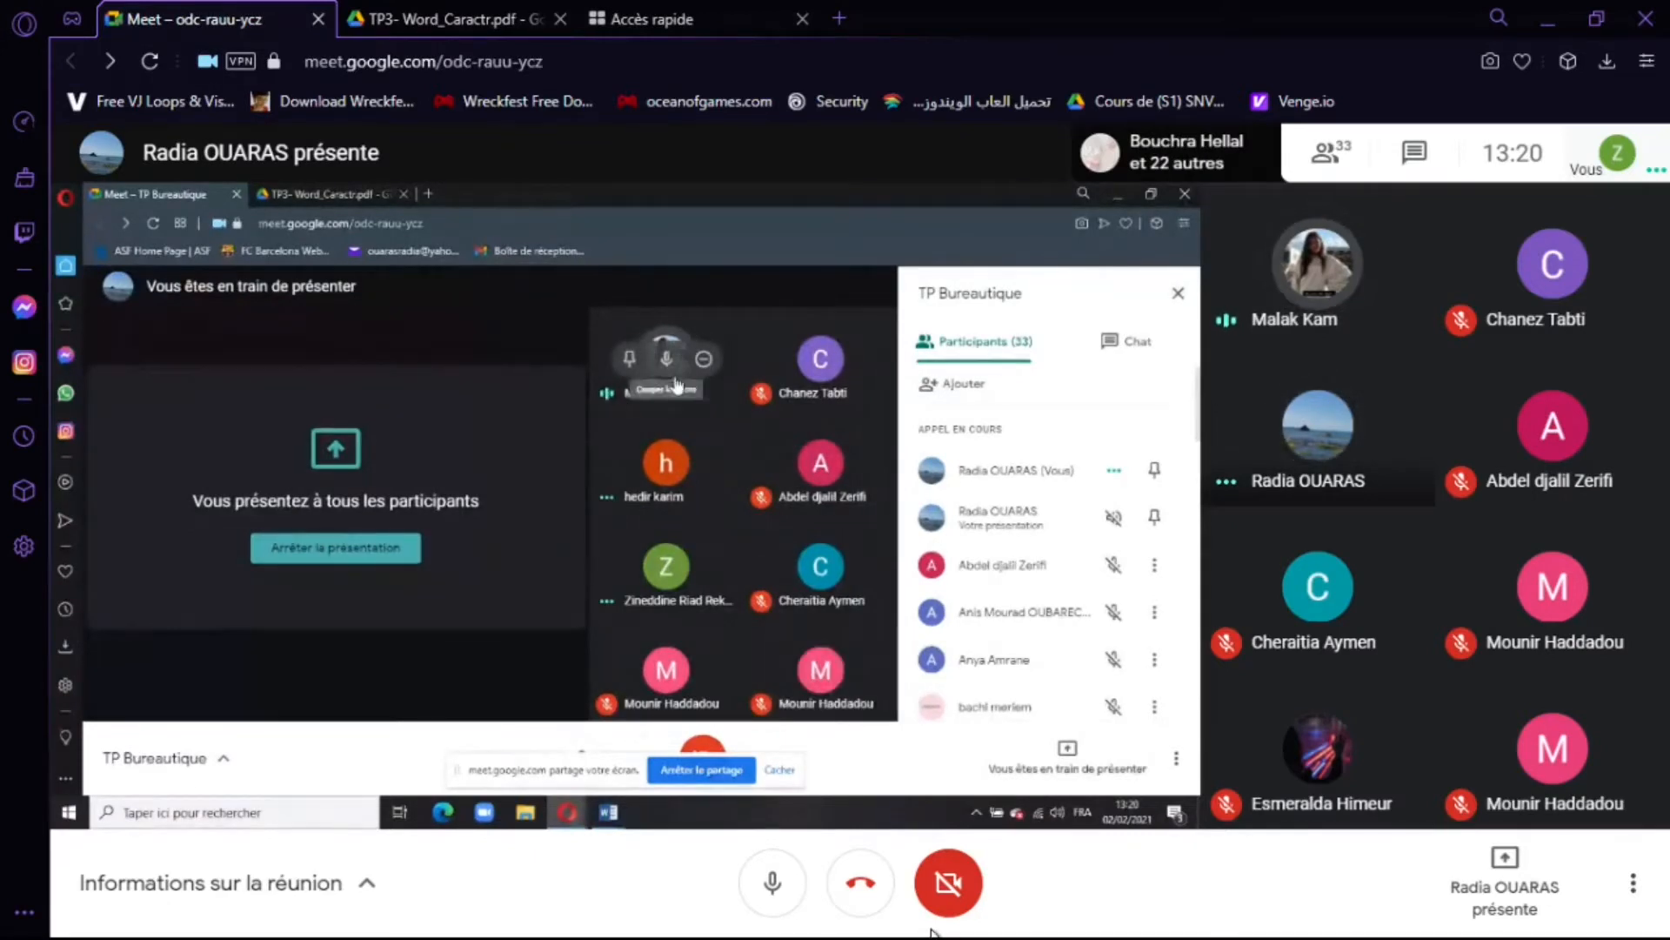
click(397, 19)
scroll(498, 505, down, 4)
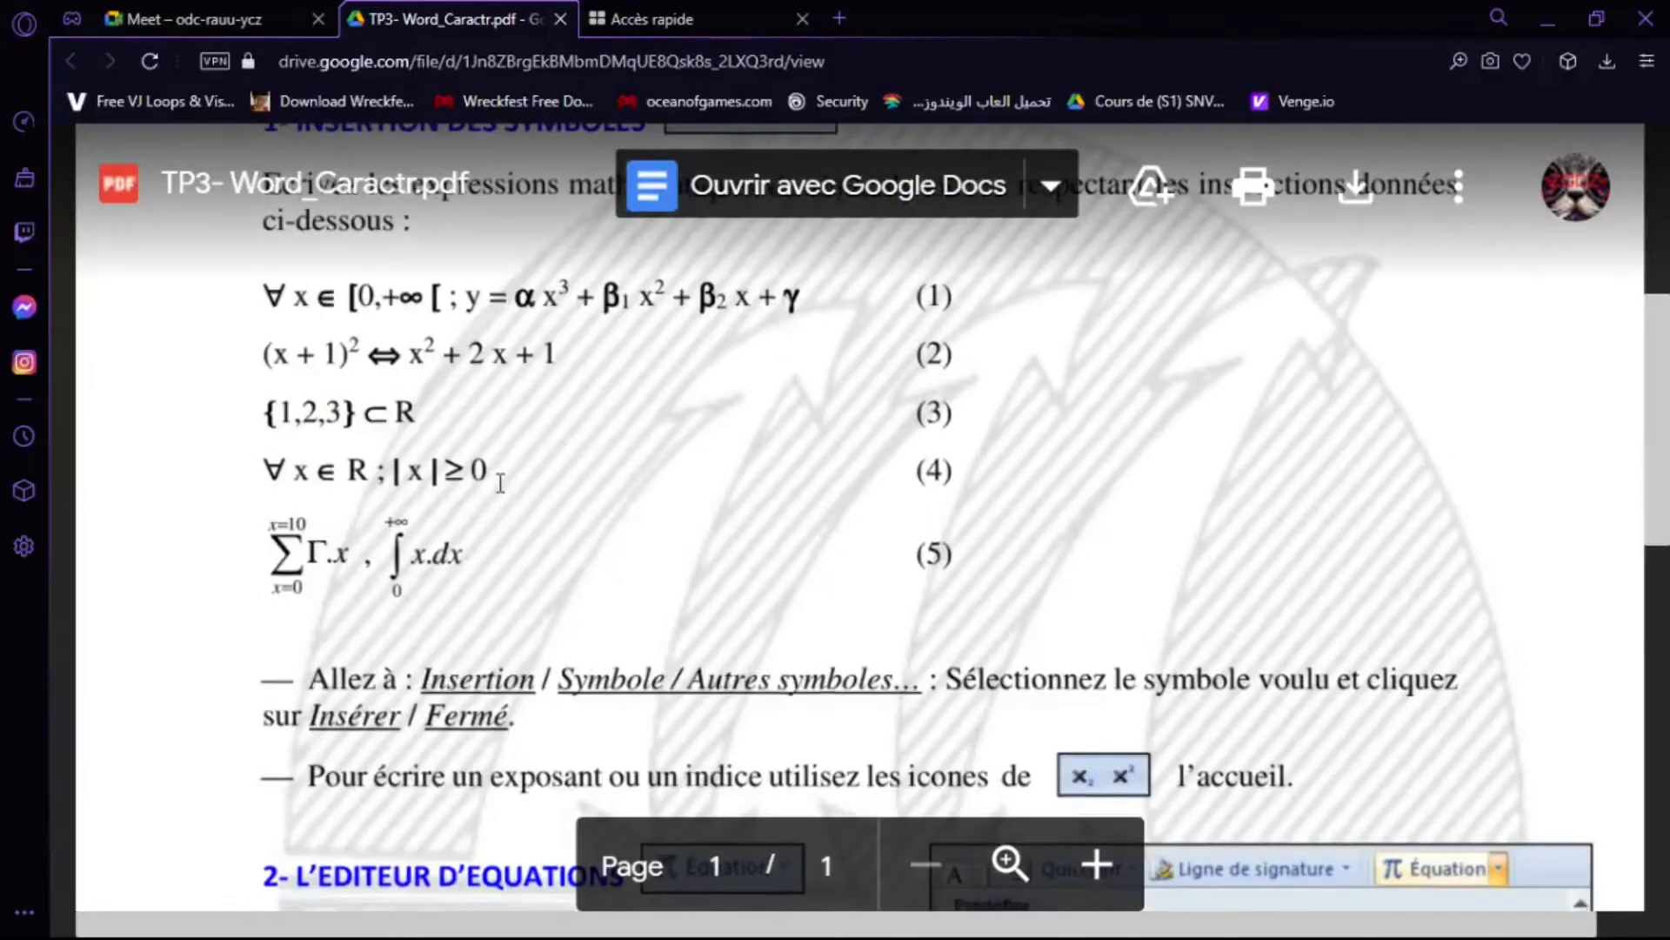
click(187, 19)
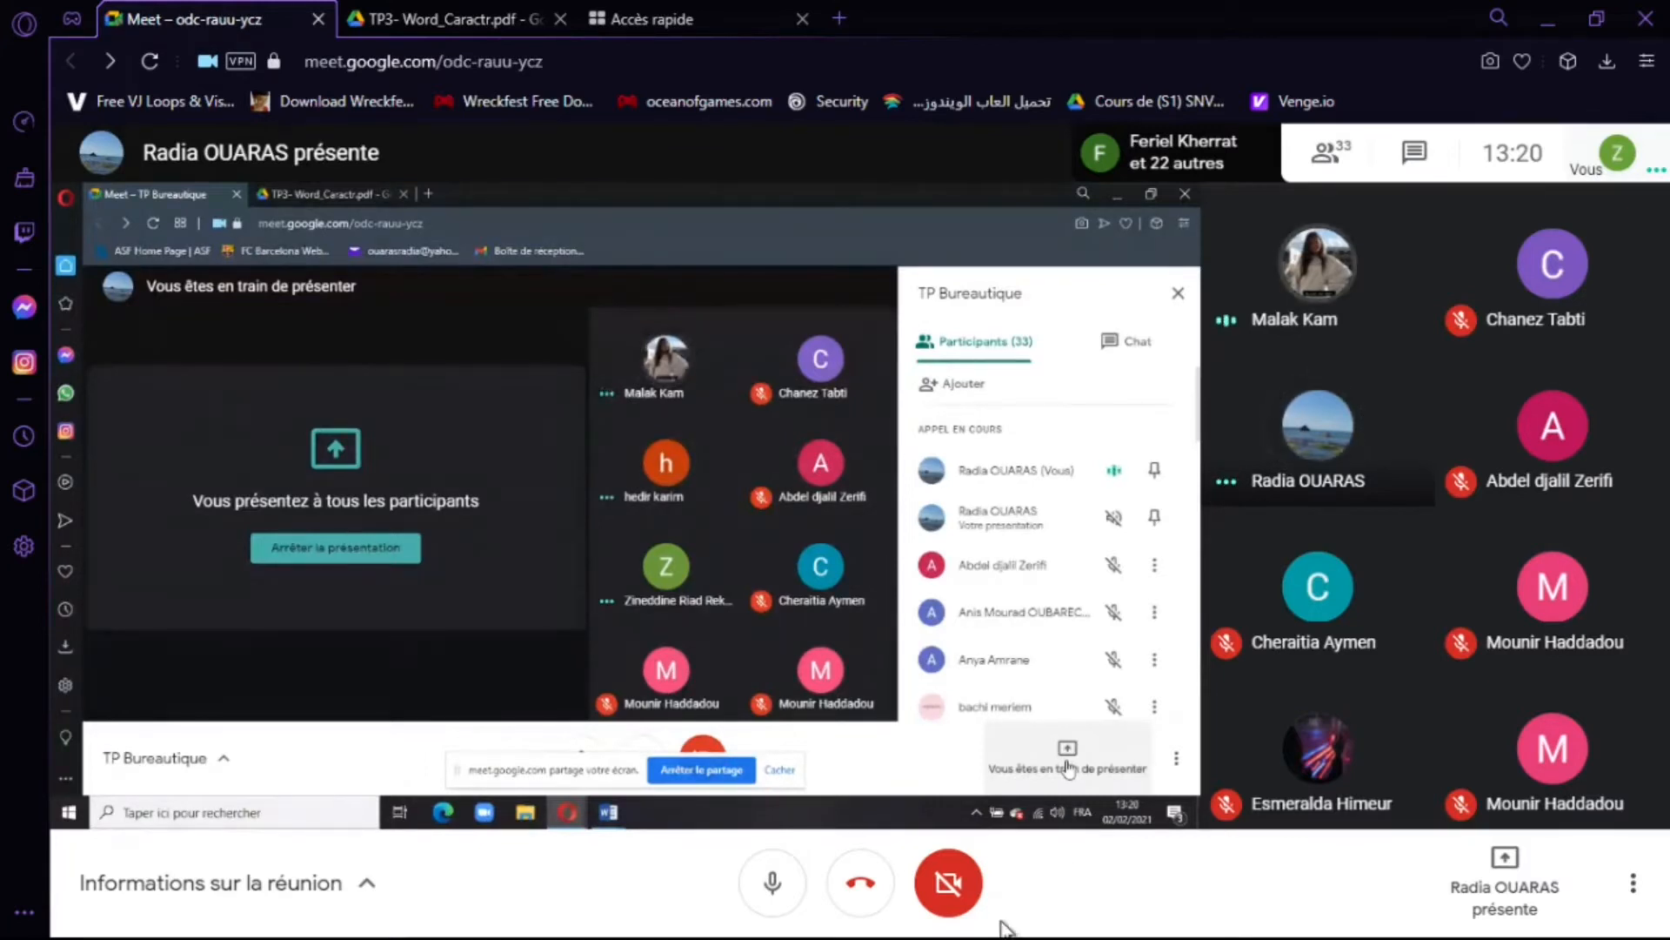
click(462, 17)
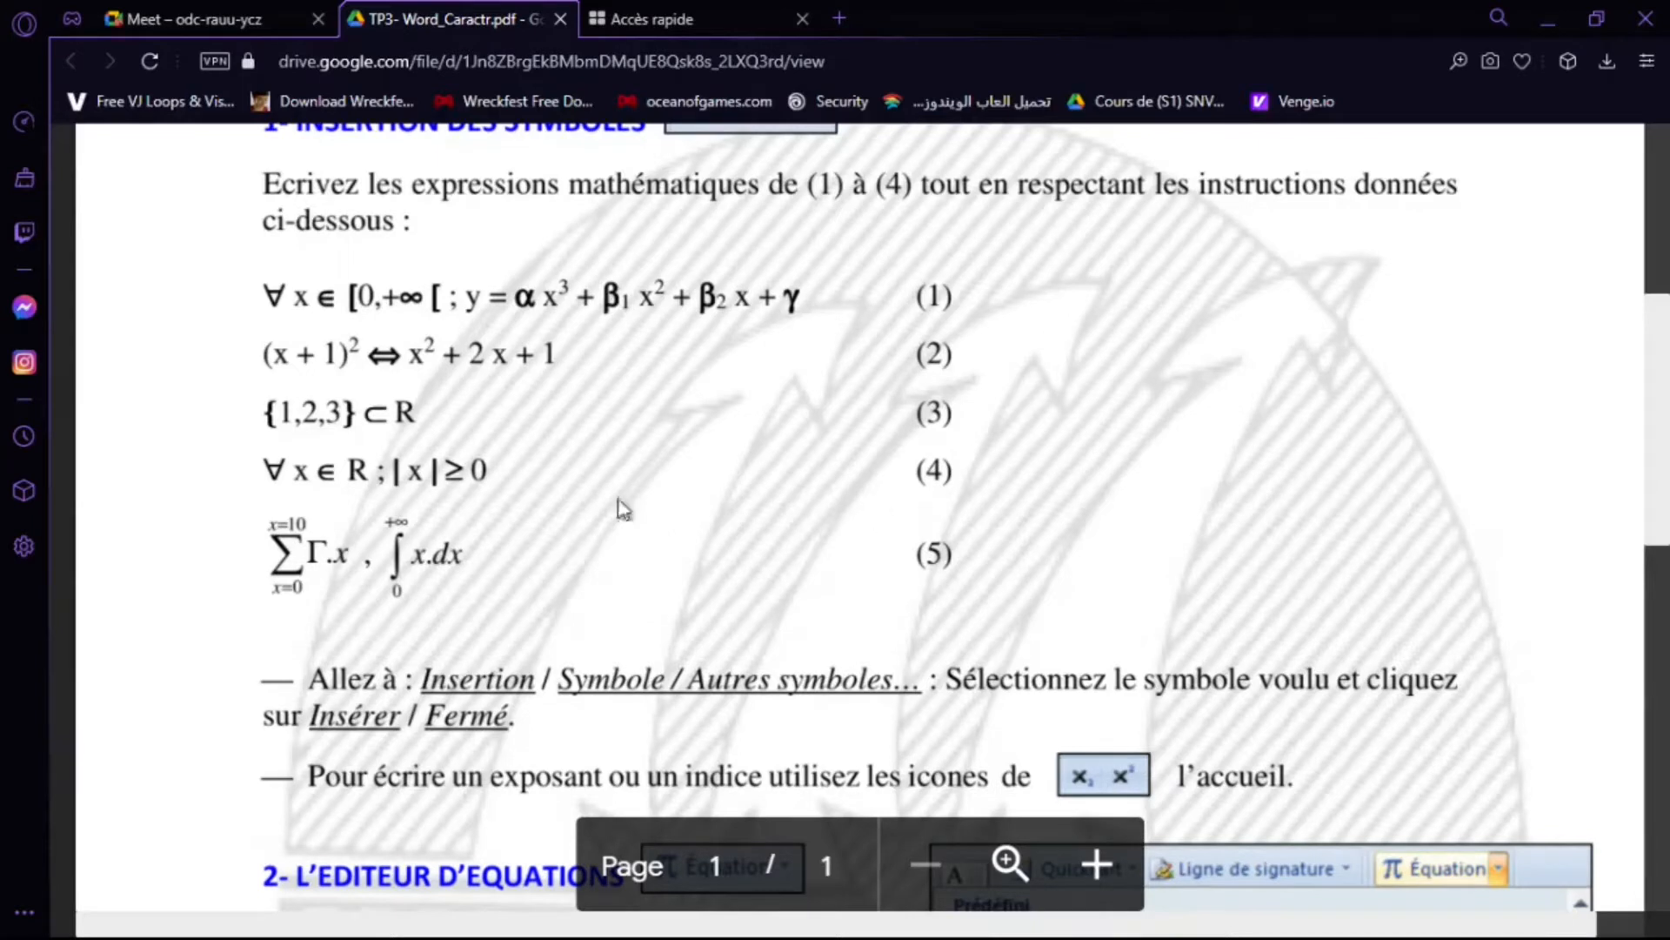
click(210, 15)
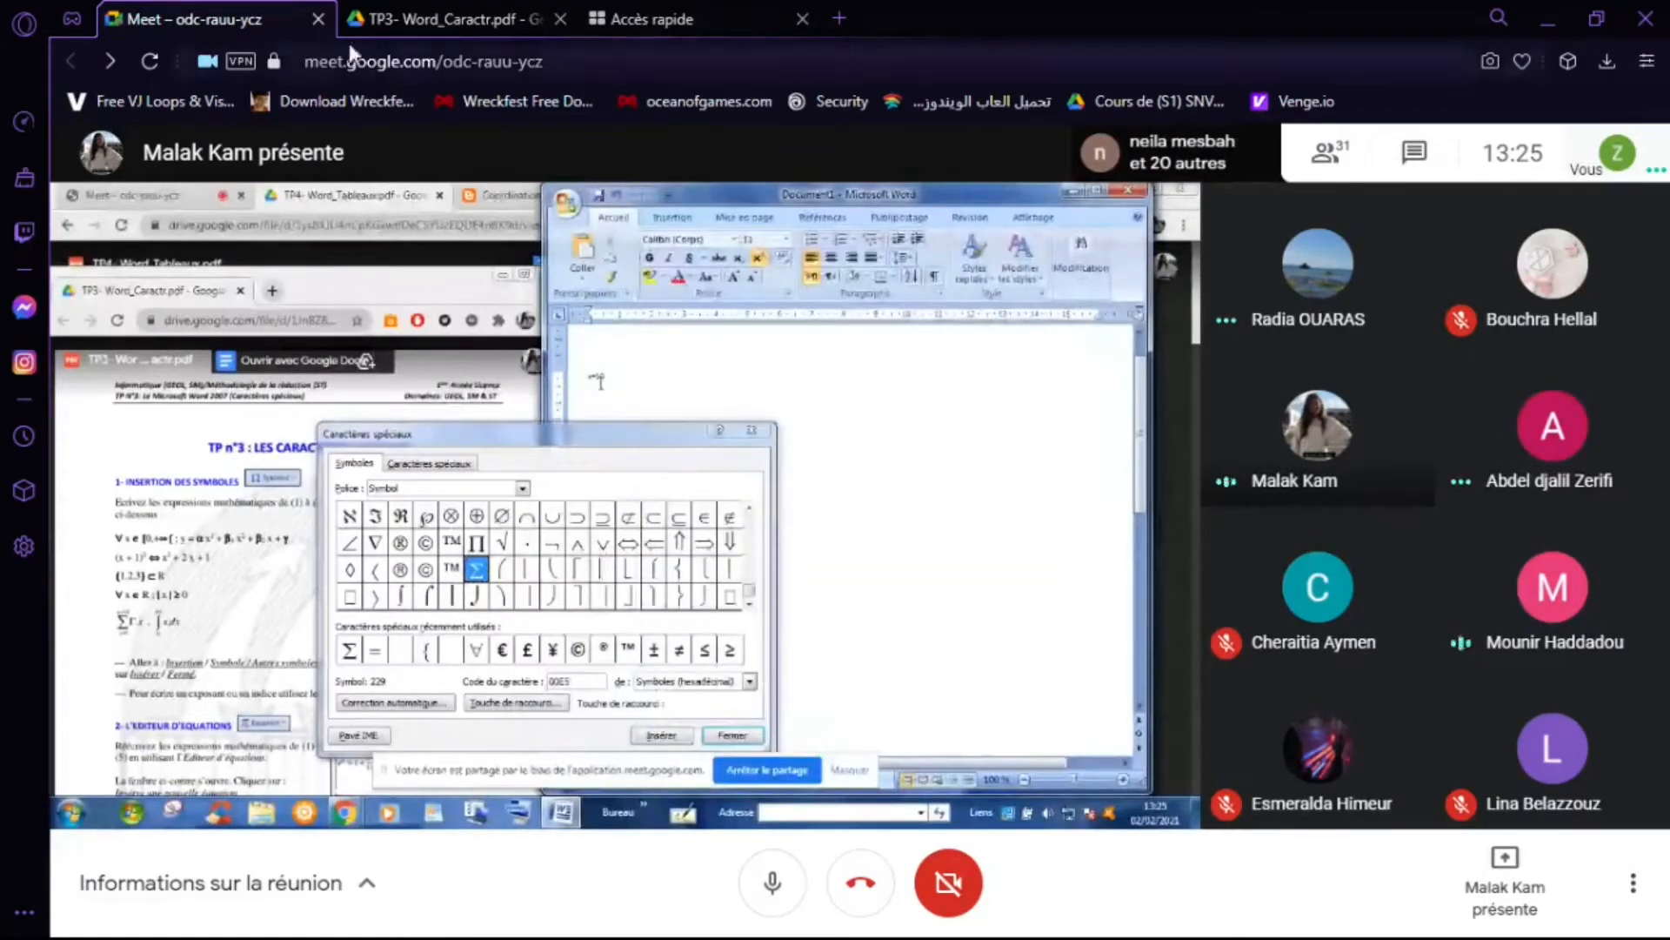
click(409, 21)
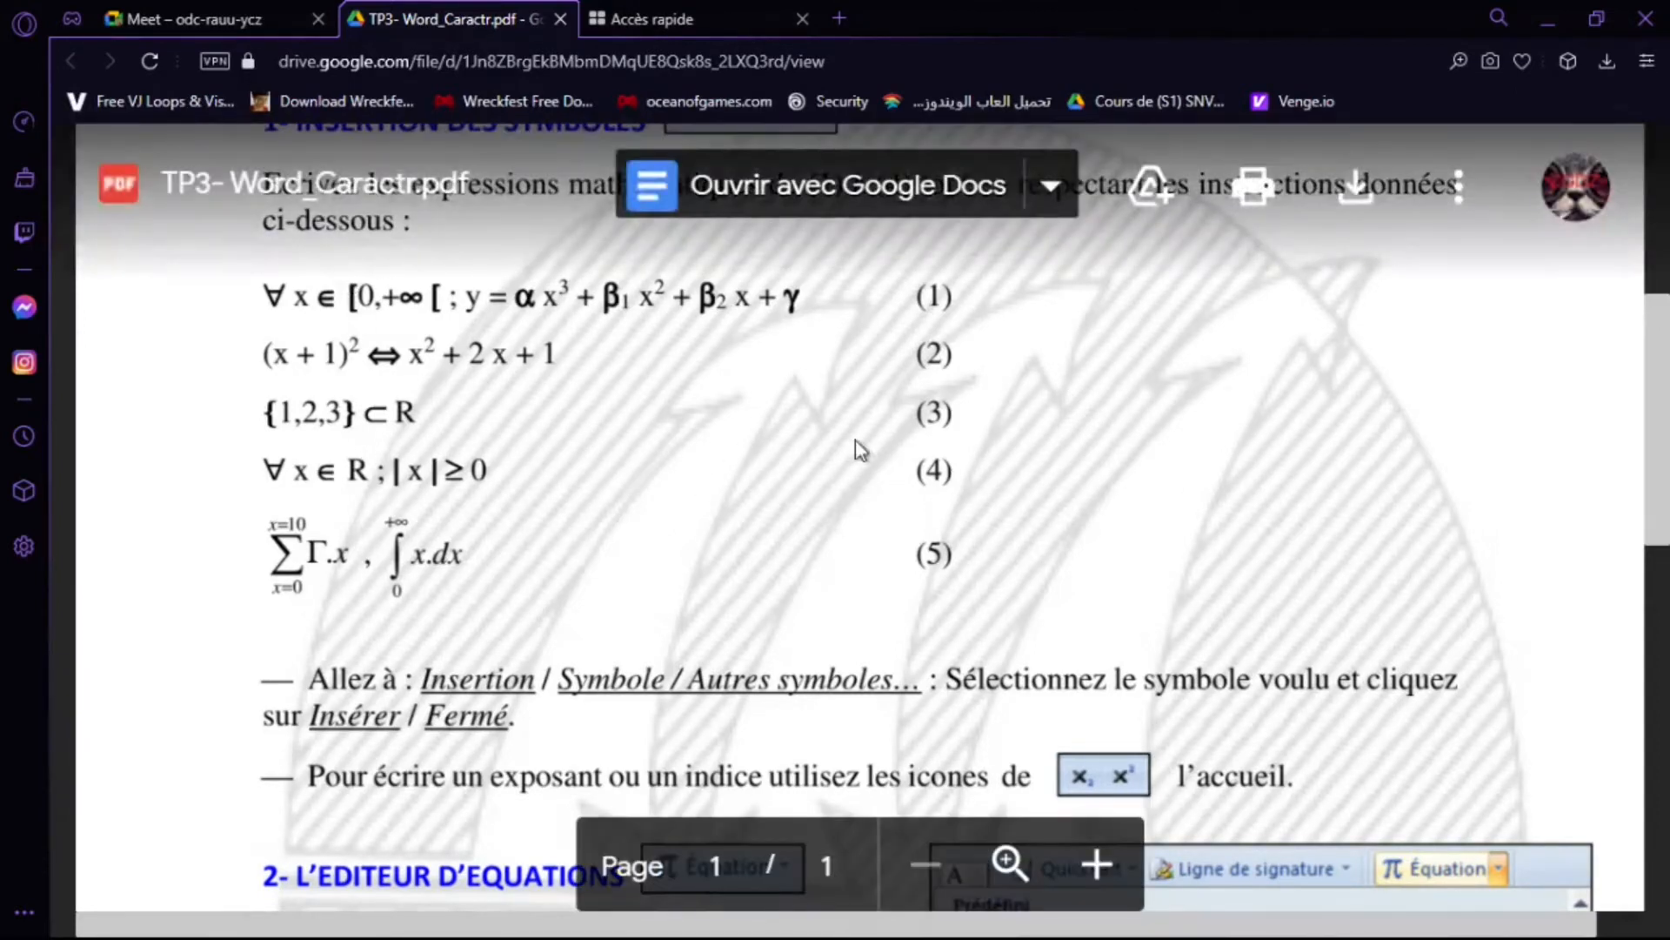
click(287, 19)
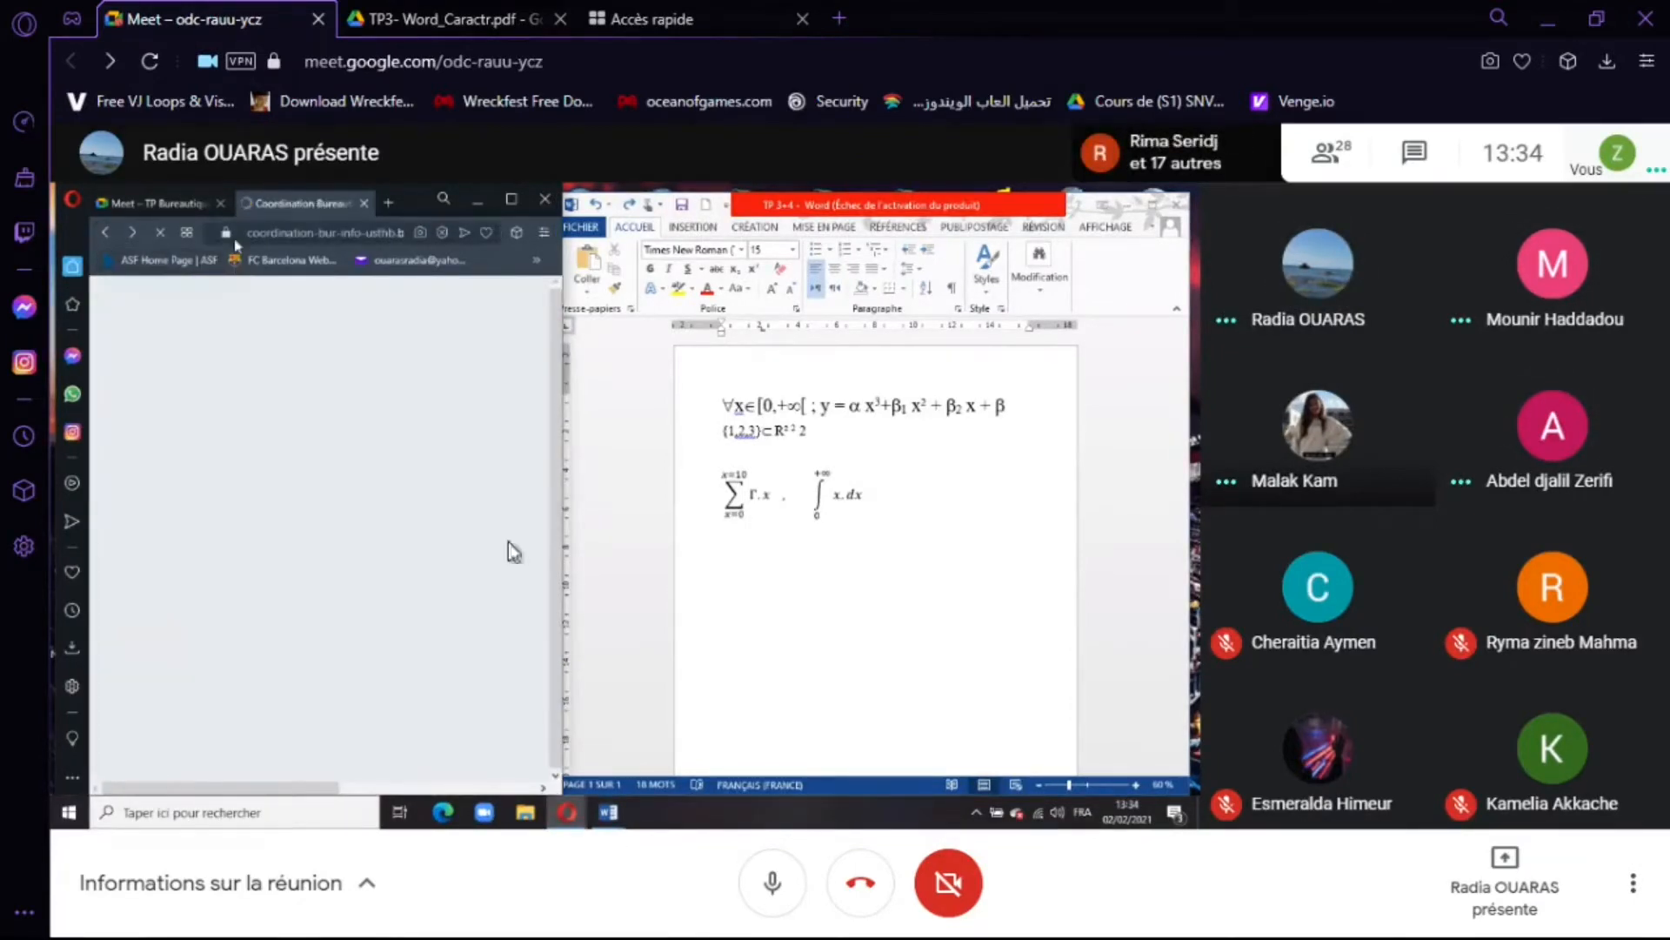
Open the coordination-bur-info-usthb.blogspot.com blog, close the TP3 PDF and open the TP4 PDF from its link in the latest post.
click(433, 19)
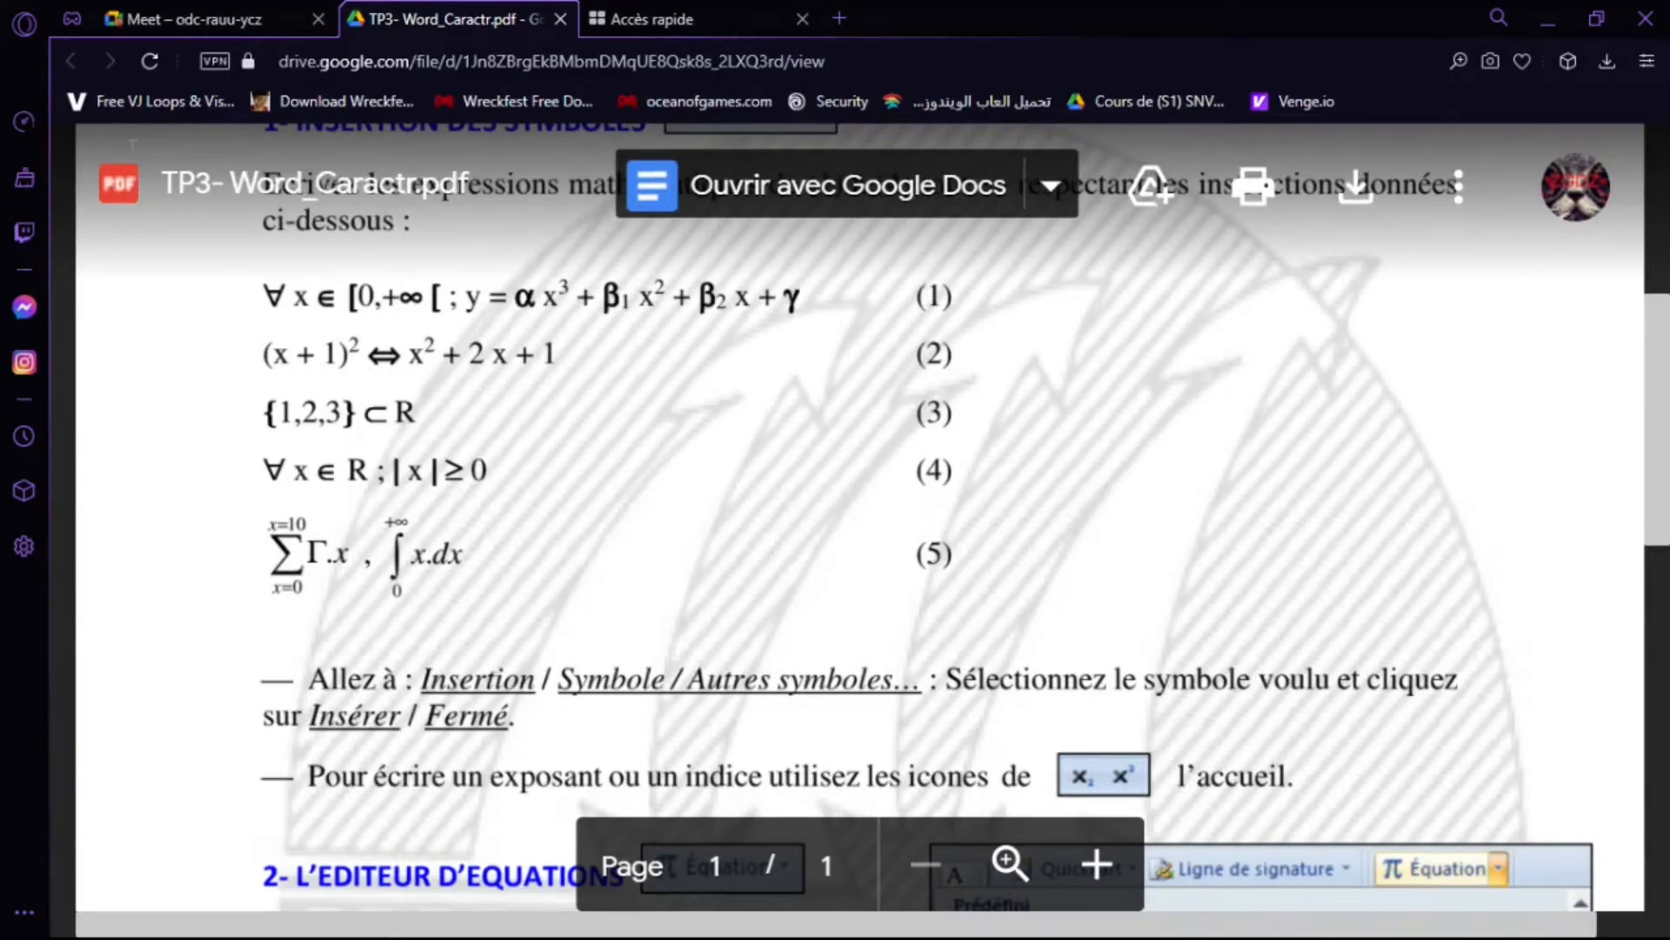
click(280, 421)
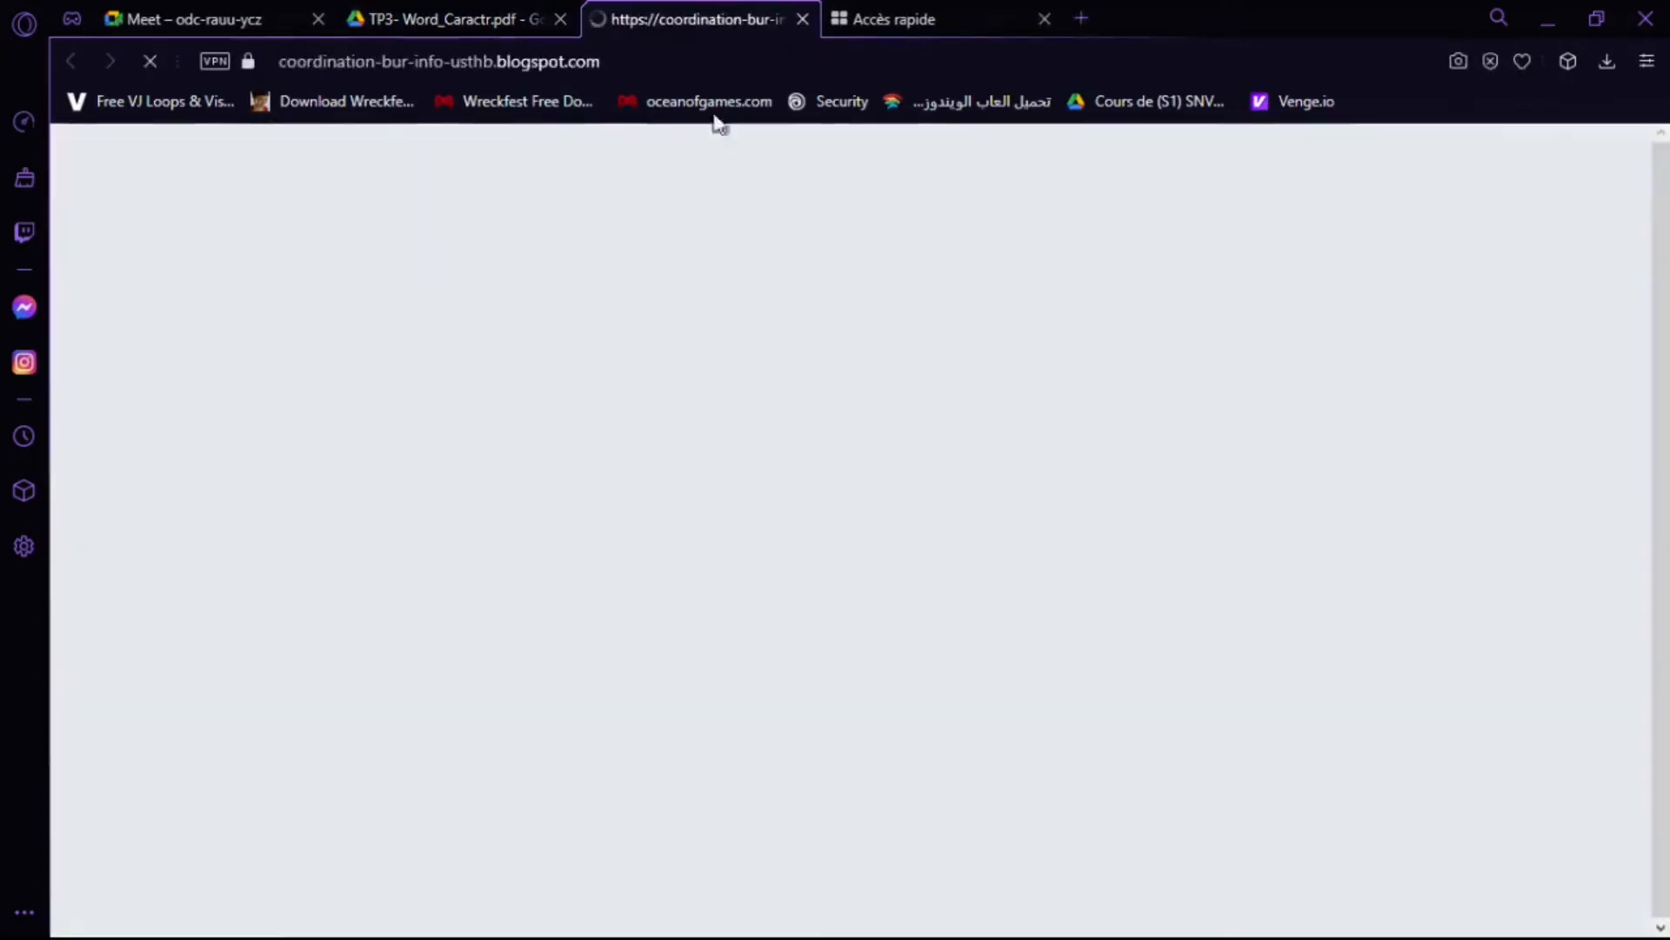
click(559, 19)
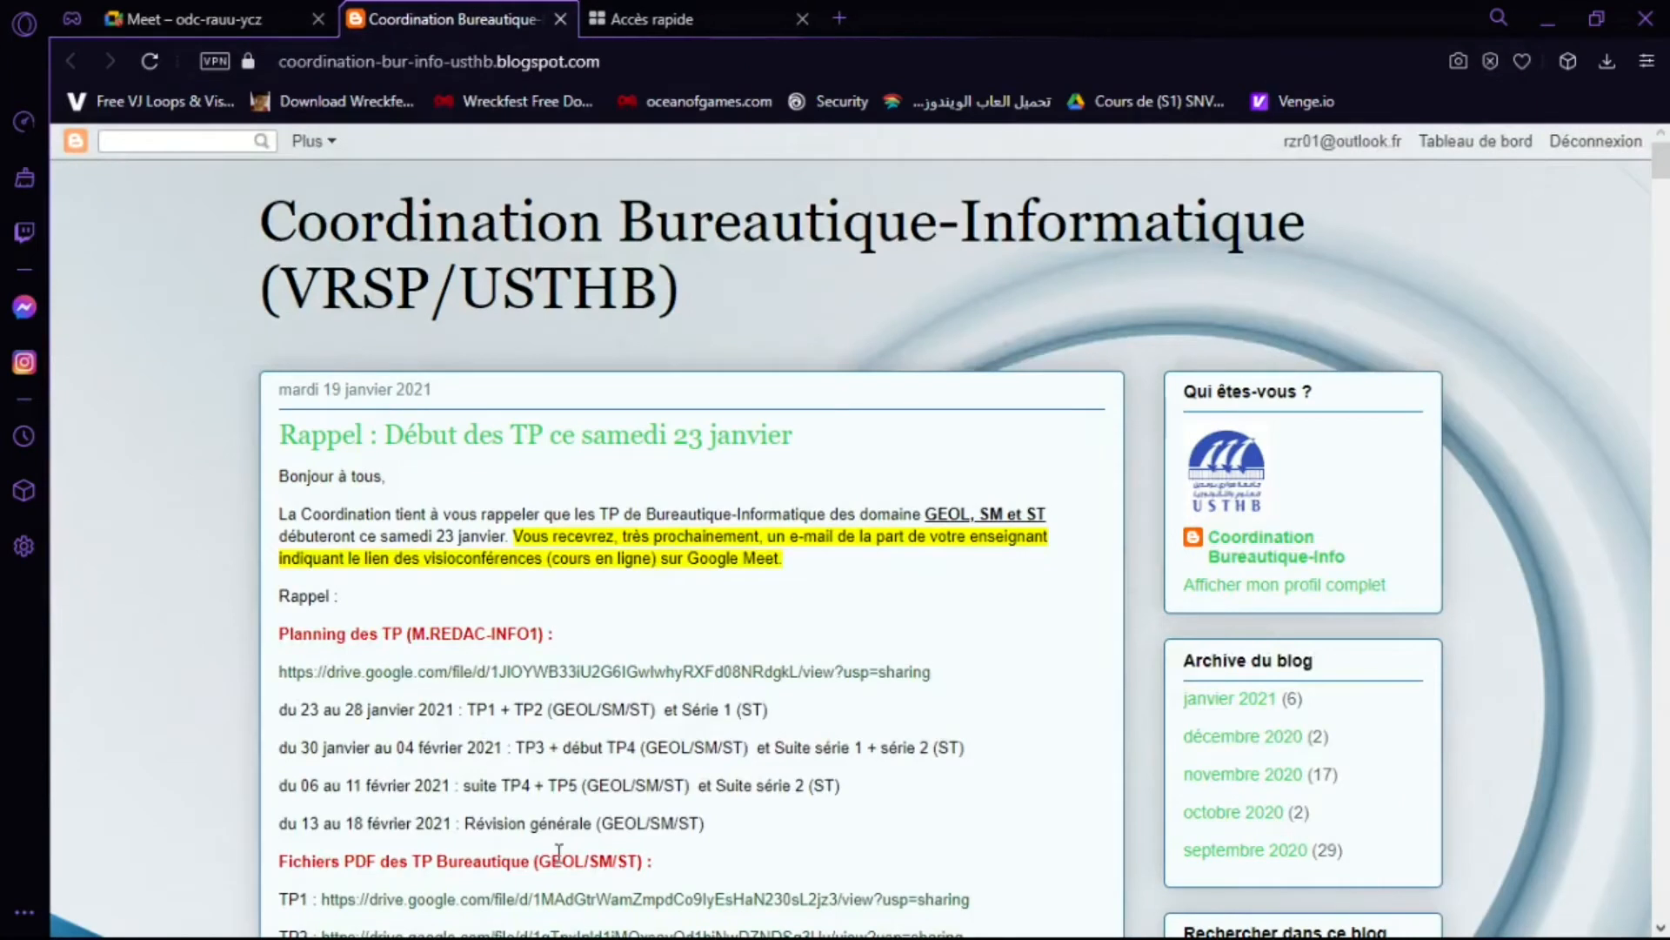
scroll(455, 696, down, 3)
click(404, 771)
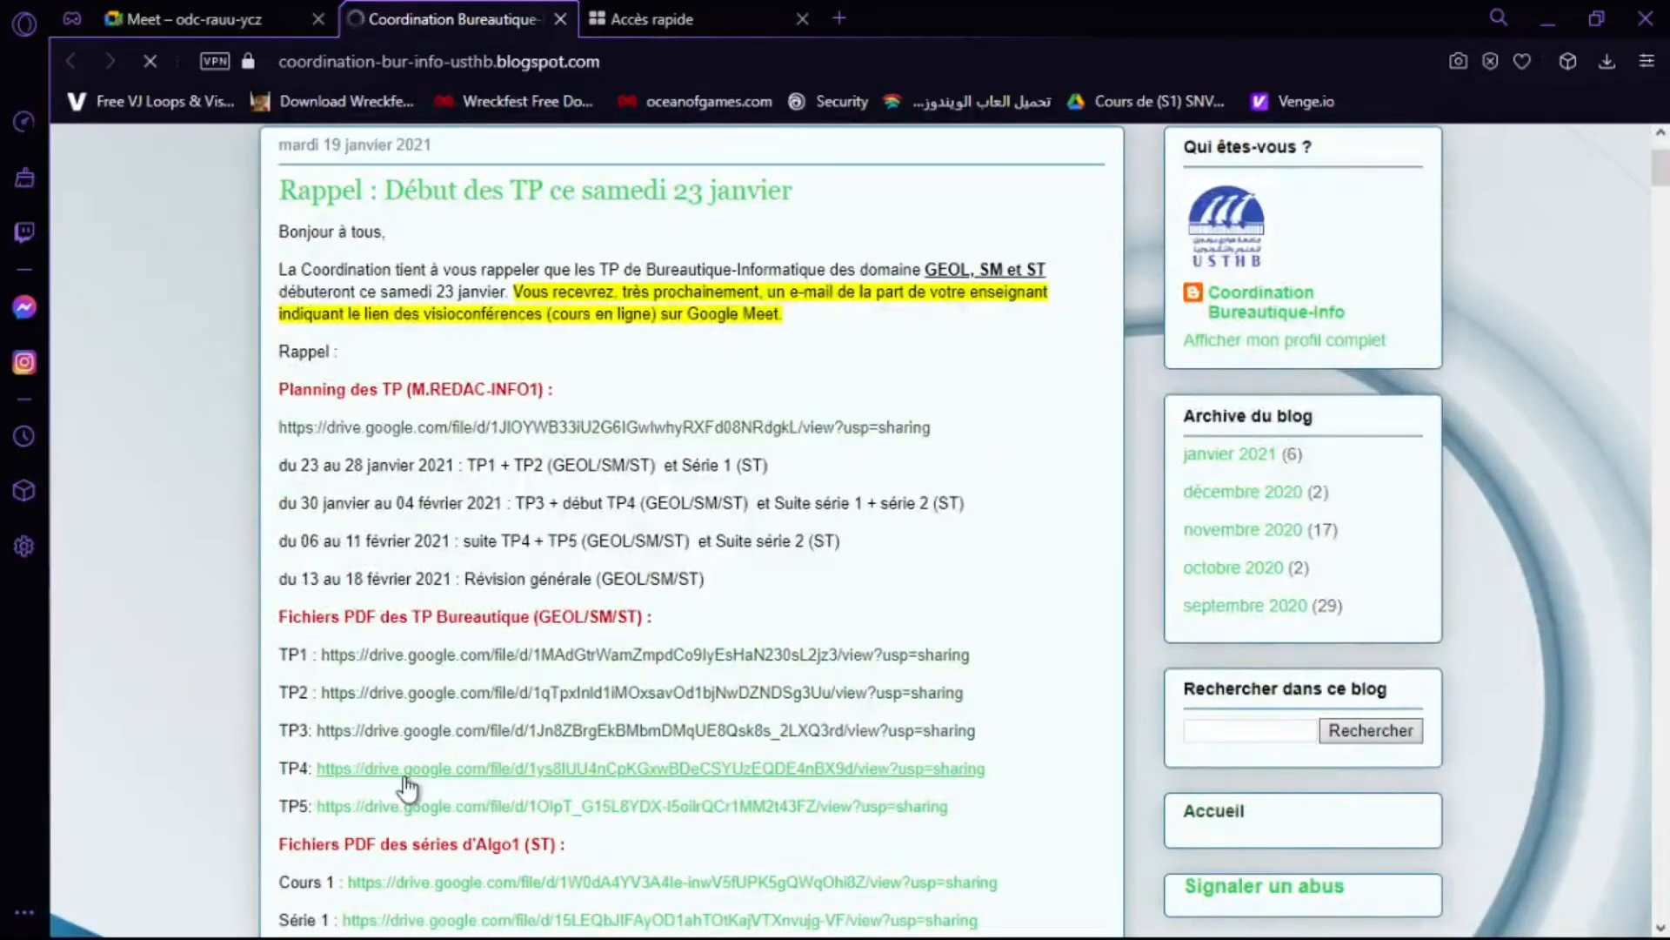
Compare the Tableau 1 instructions and the Insérer un tableau settings in TP4- Word_Tableaux.pdf with the shared screen in the Meet call.
click(165, 18)
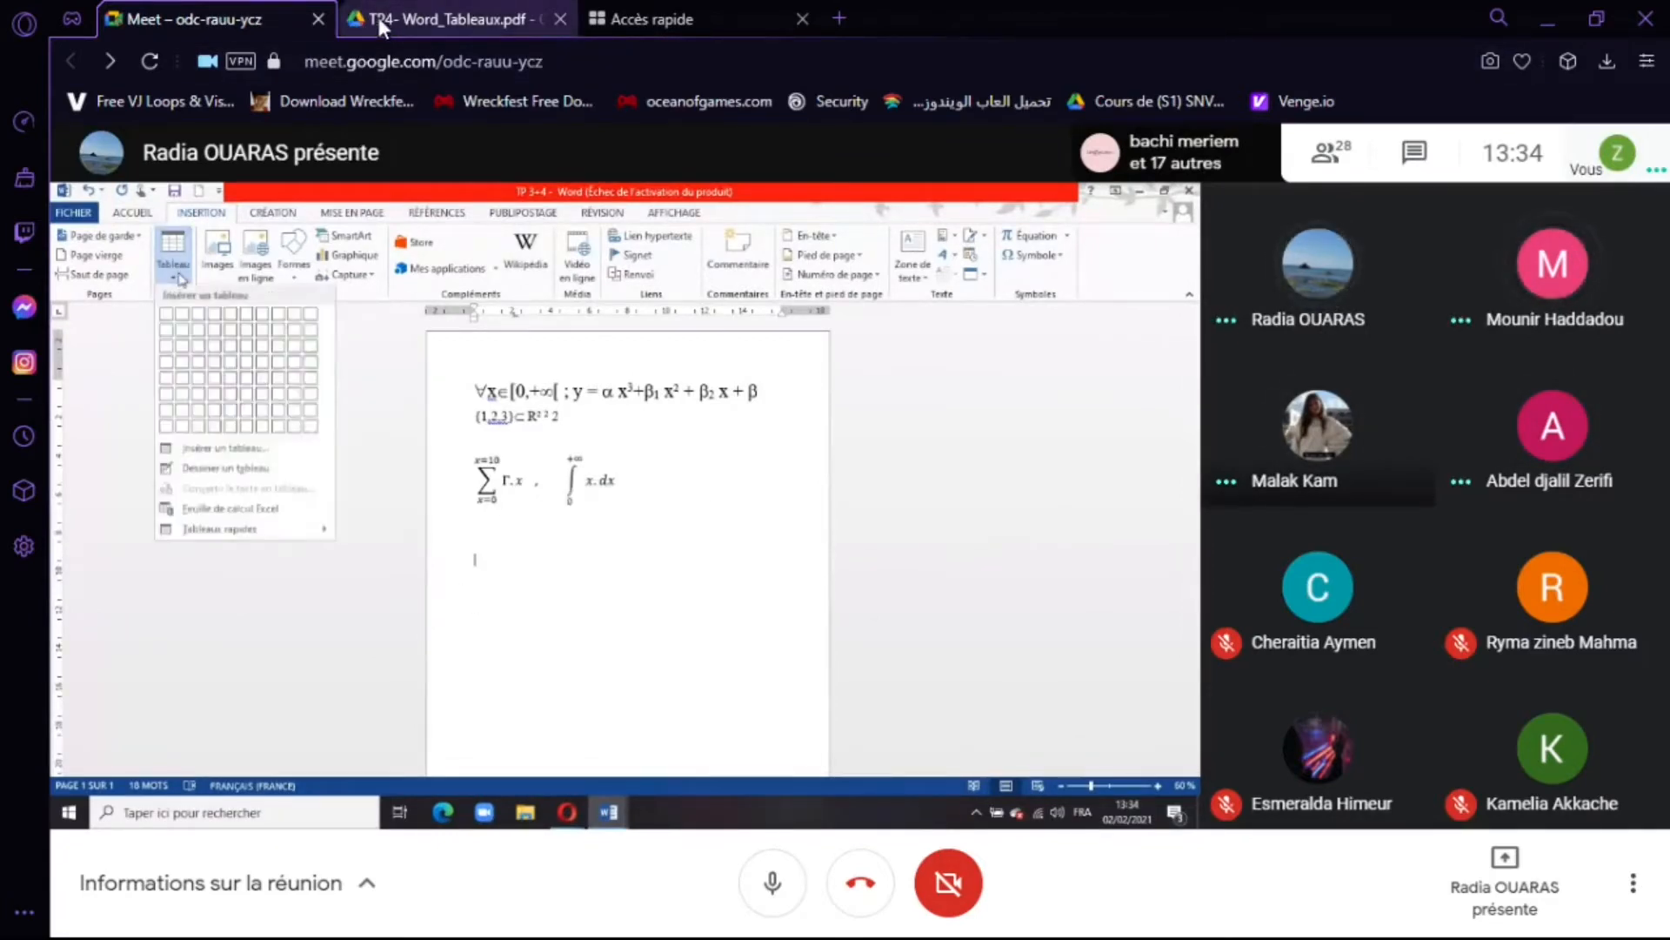
click(443, 18)
scroll(603, 635, down, 4)
scroll(696, 538, down, 4)
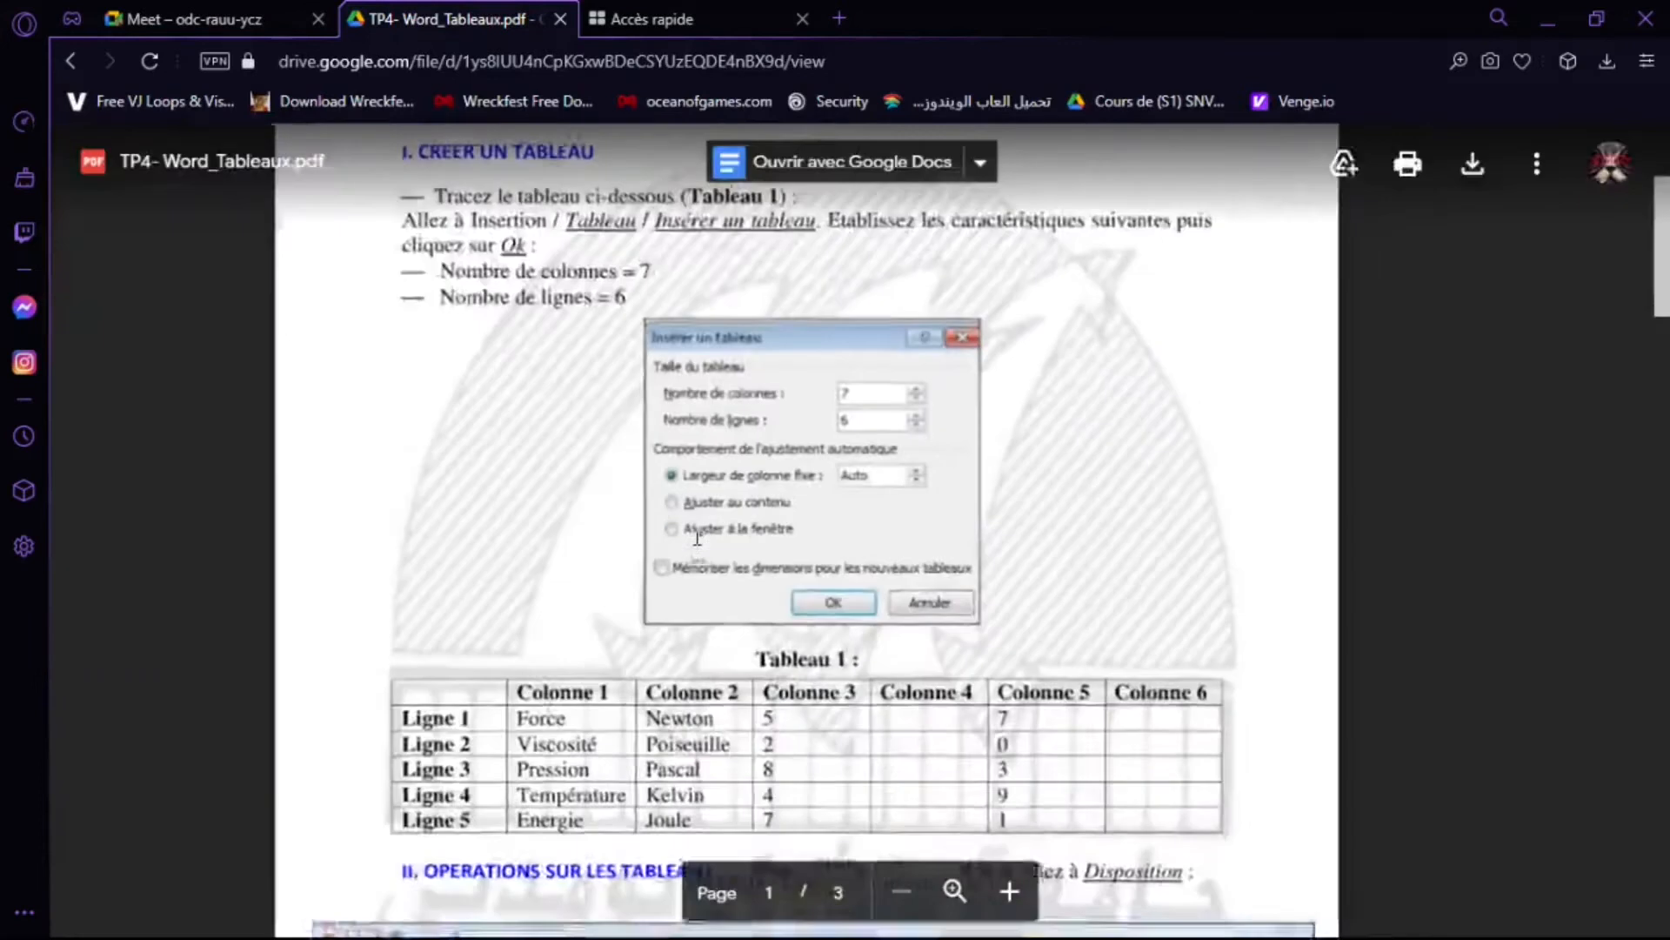
scroll(862, 530, up, 4)
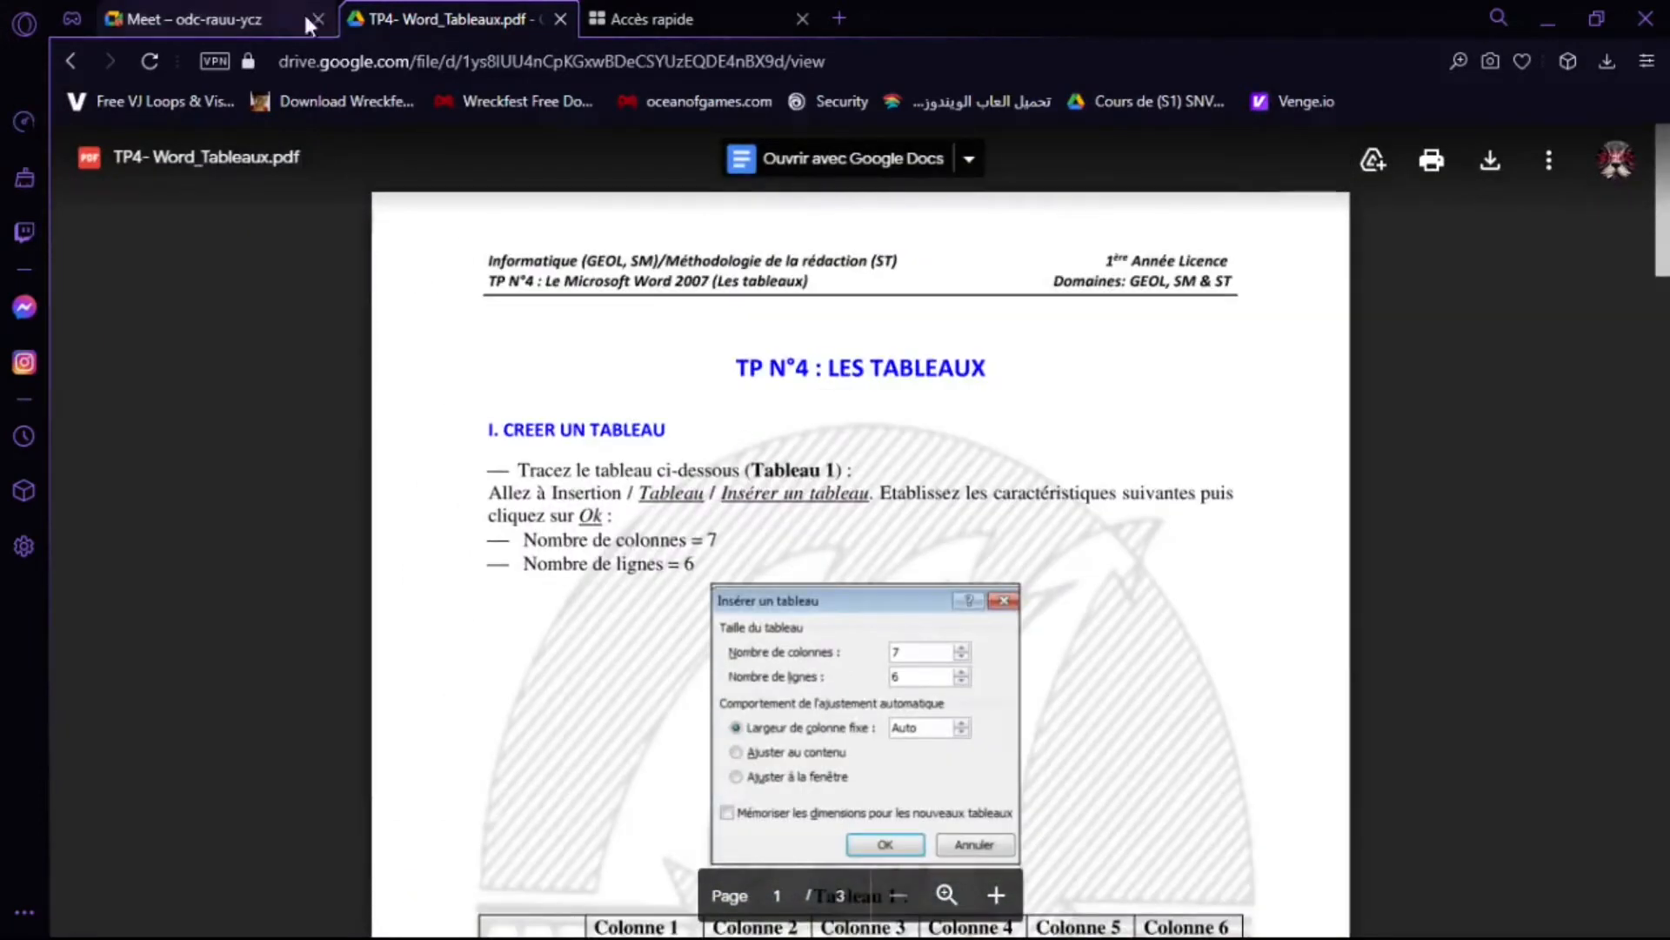
click(279, 17)
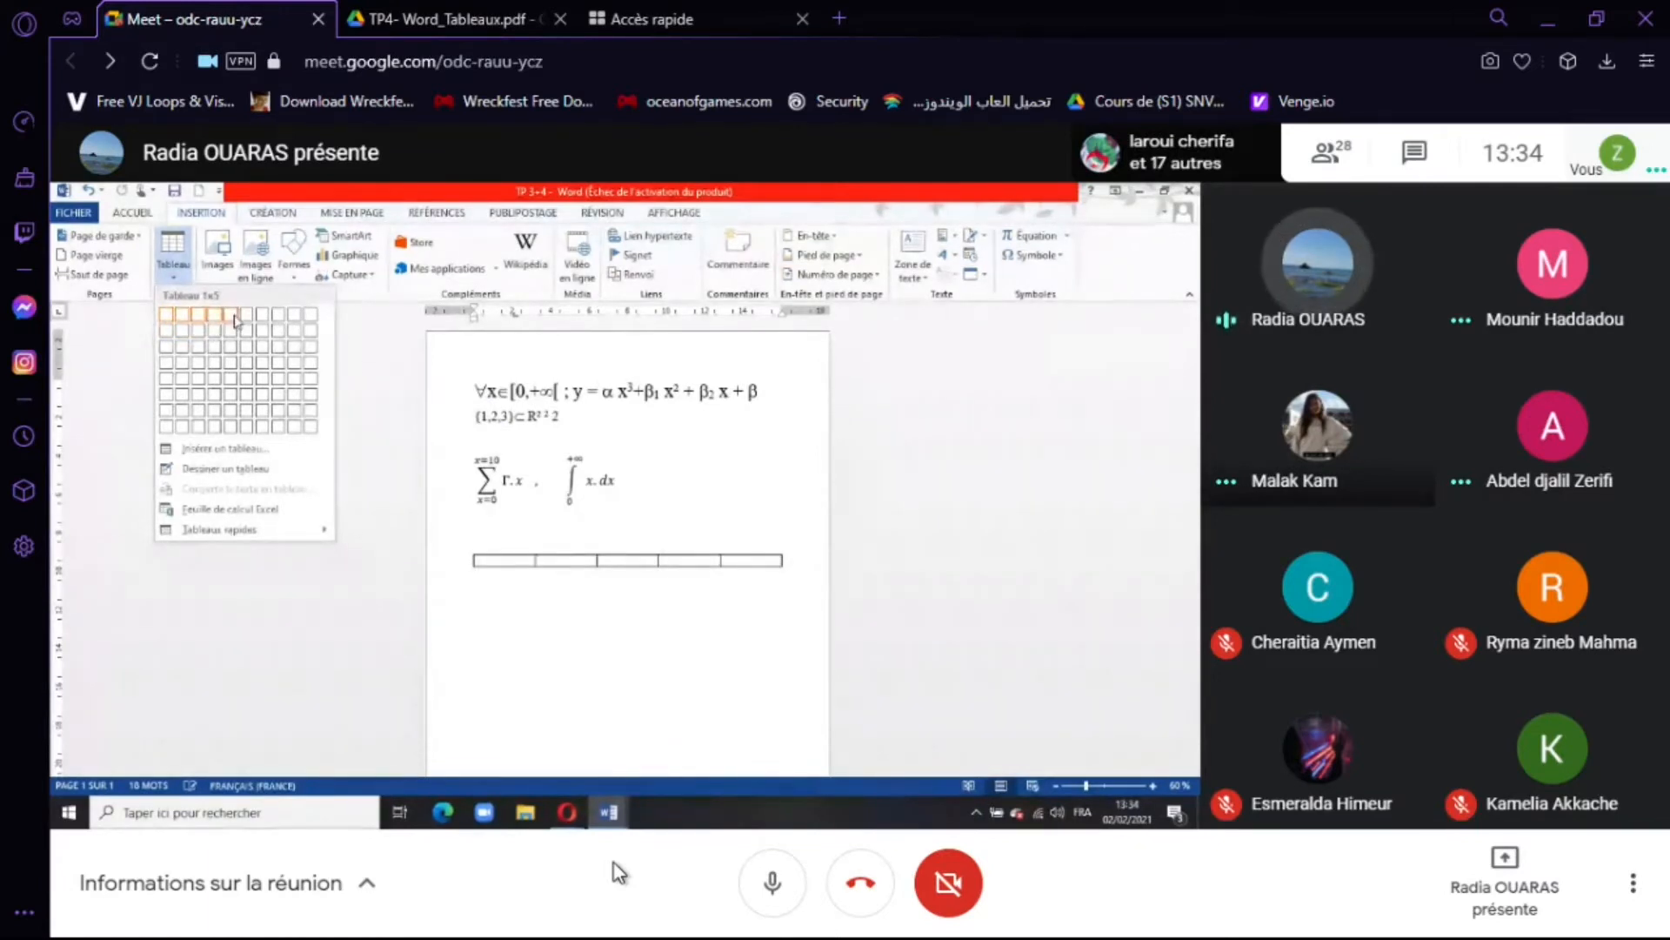
click(468, 26)
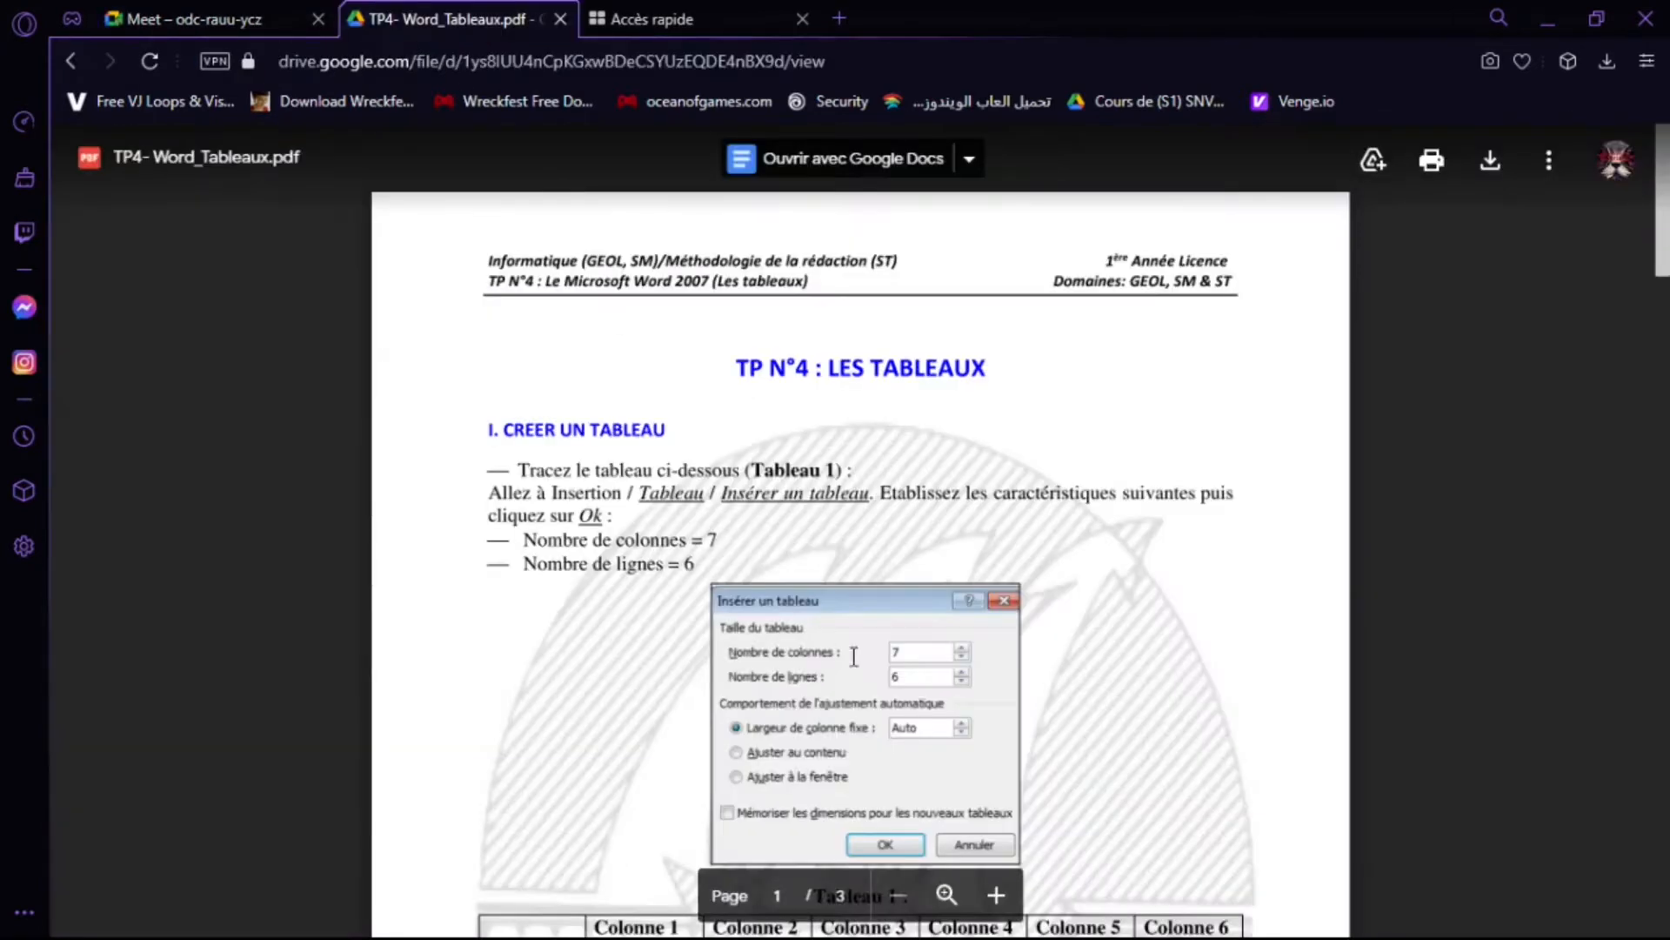
scroll(944, 651, down, 1)
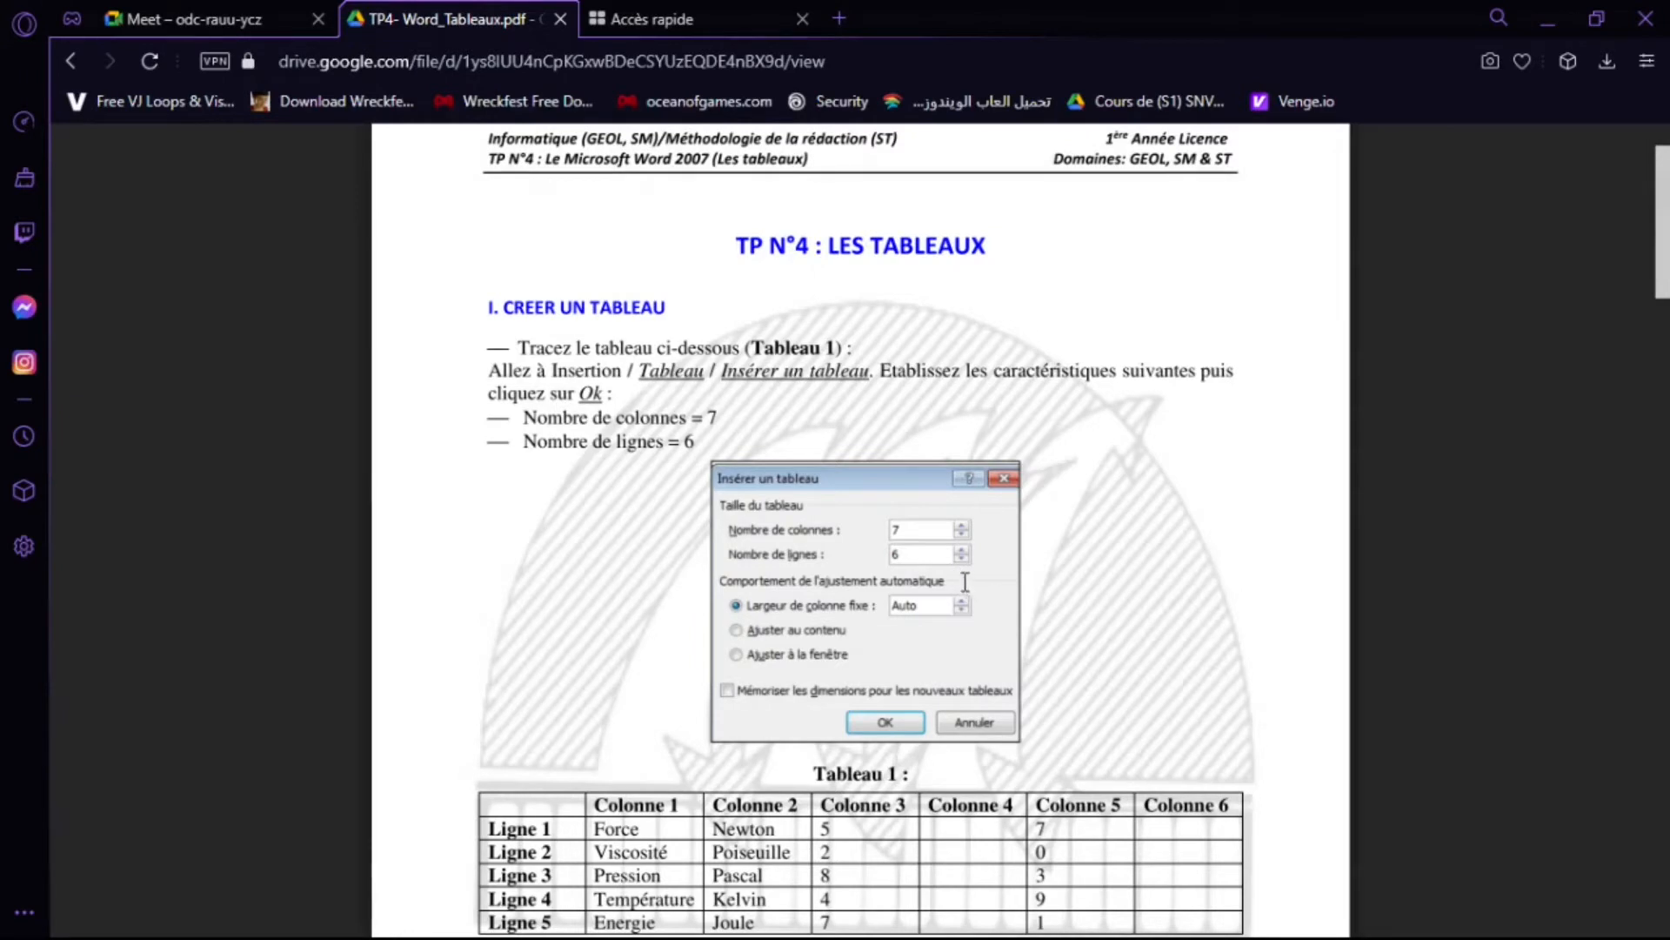
scroll(964, 579, down, 2)
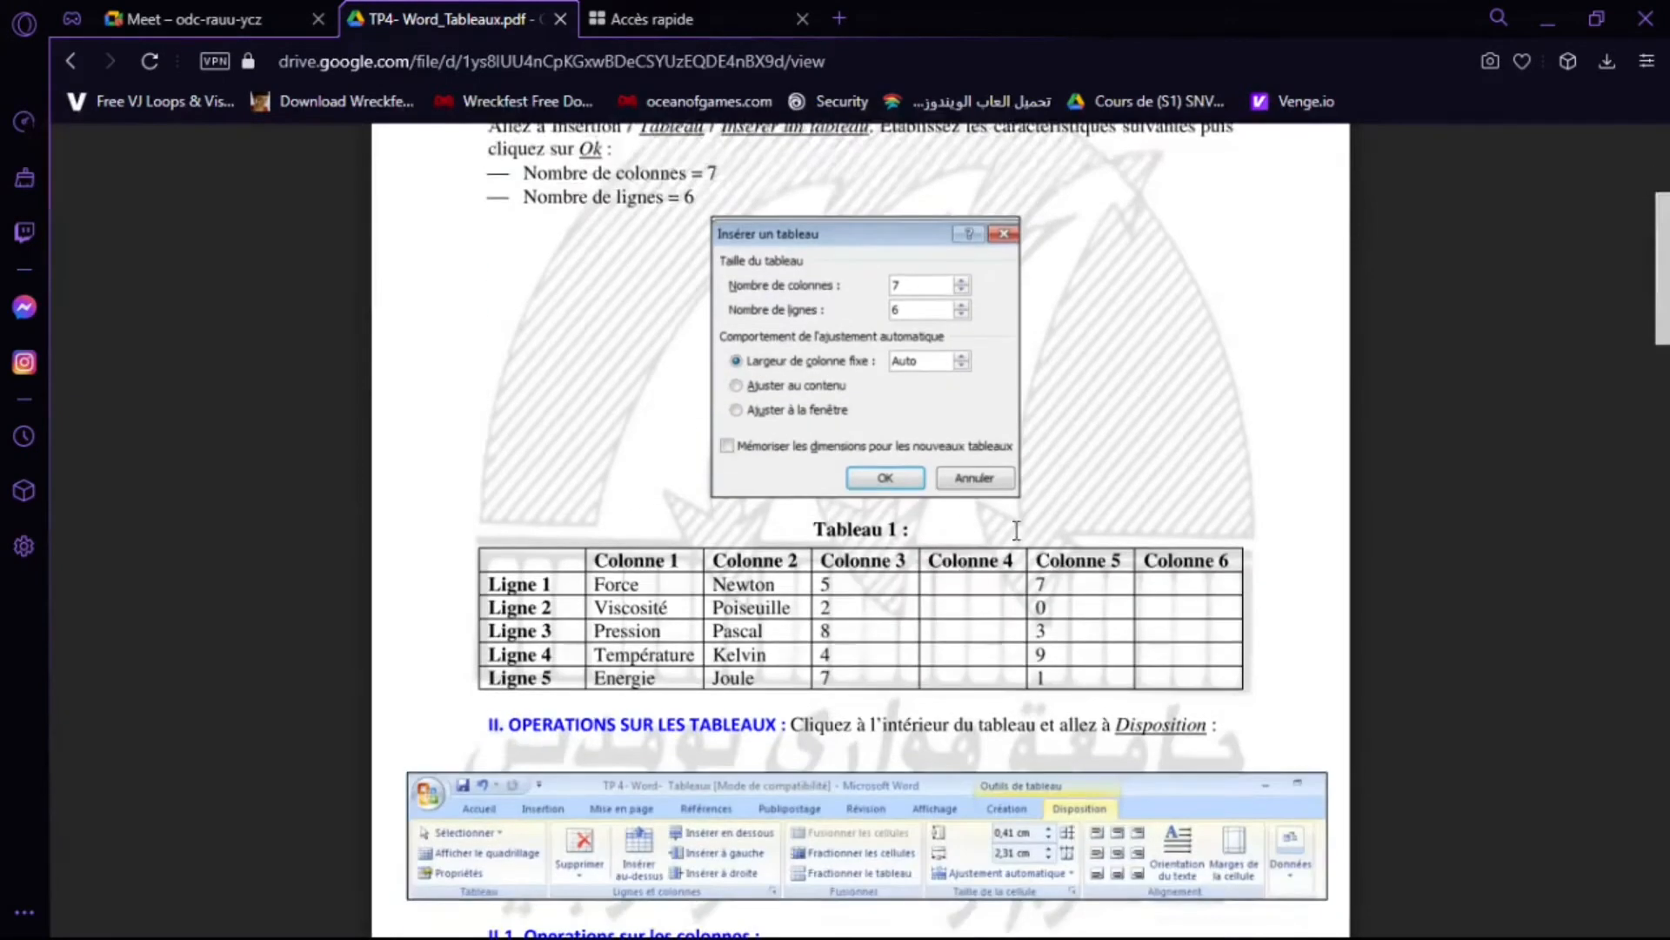
click(149, 23)
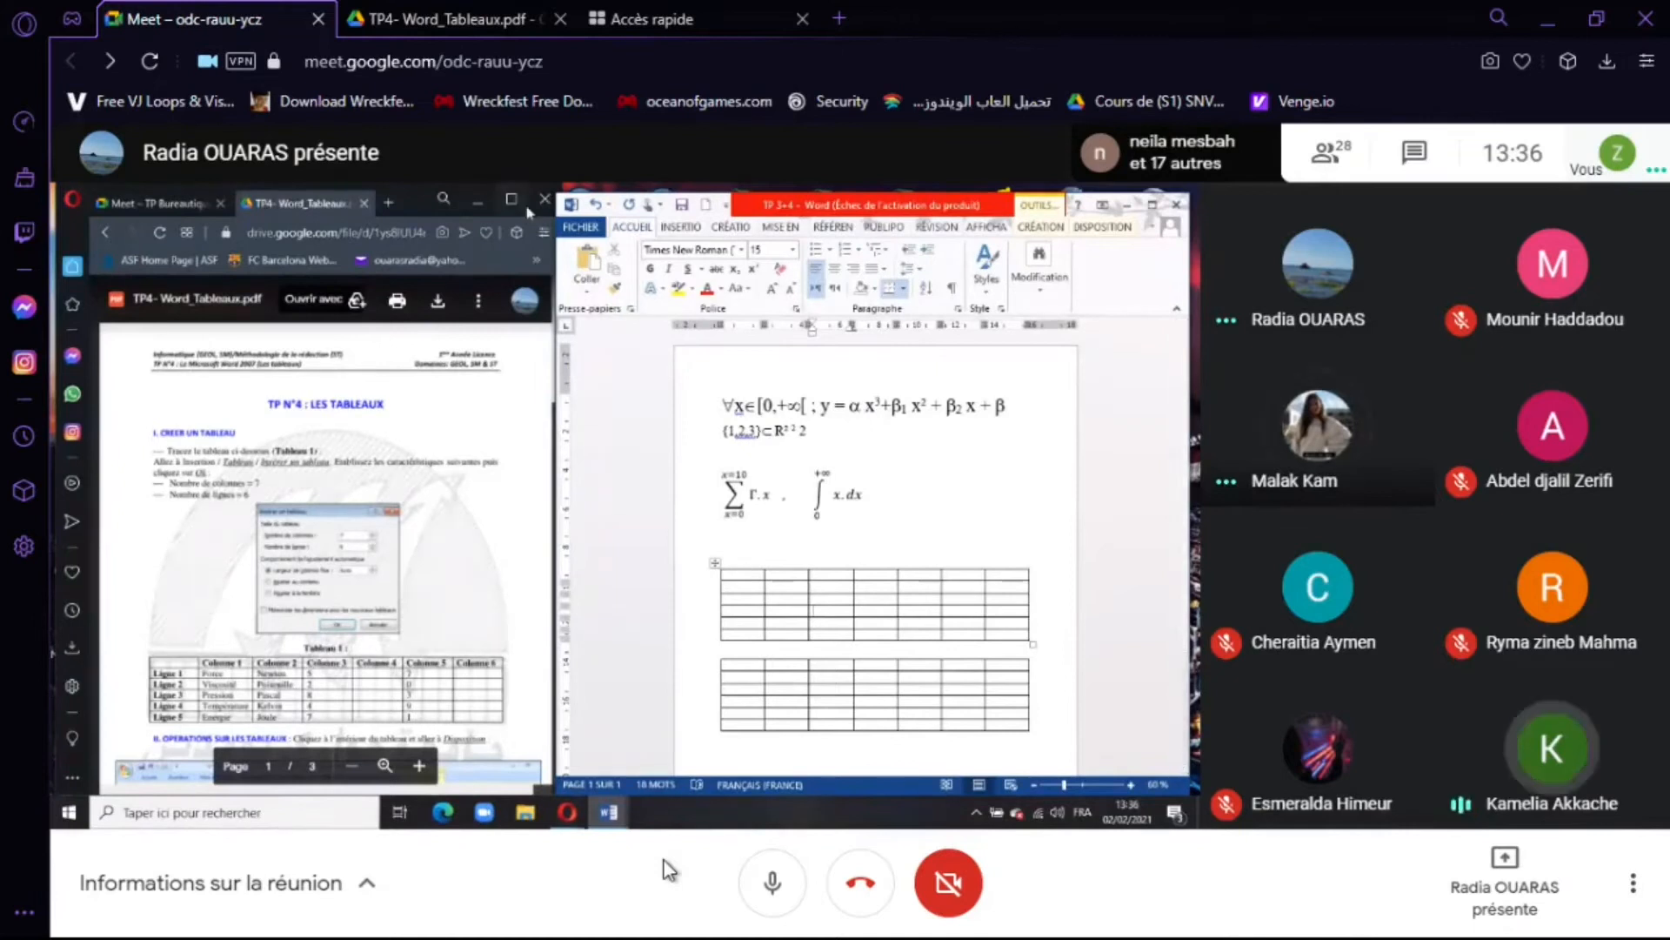
click(715, 564)
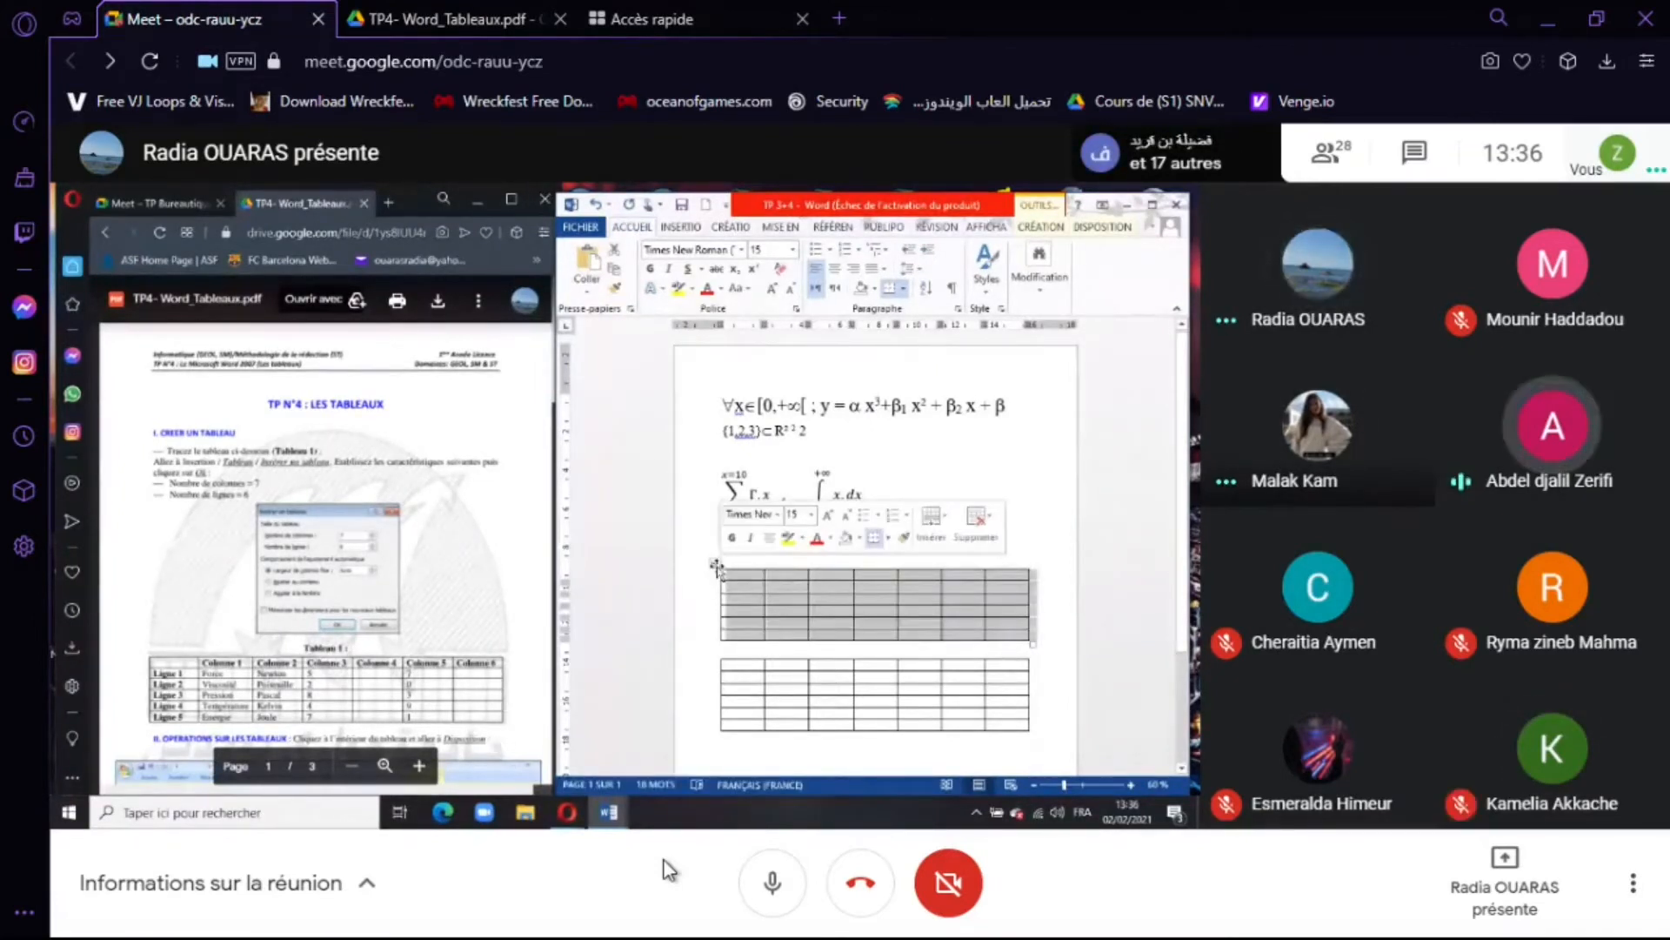
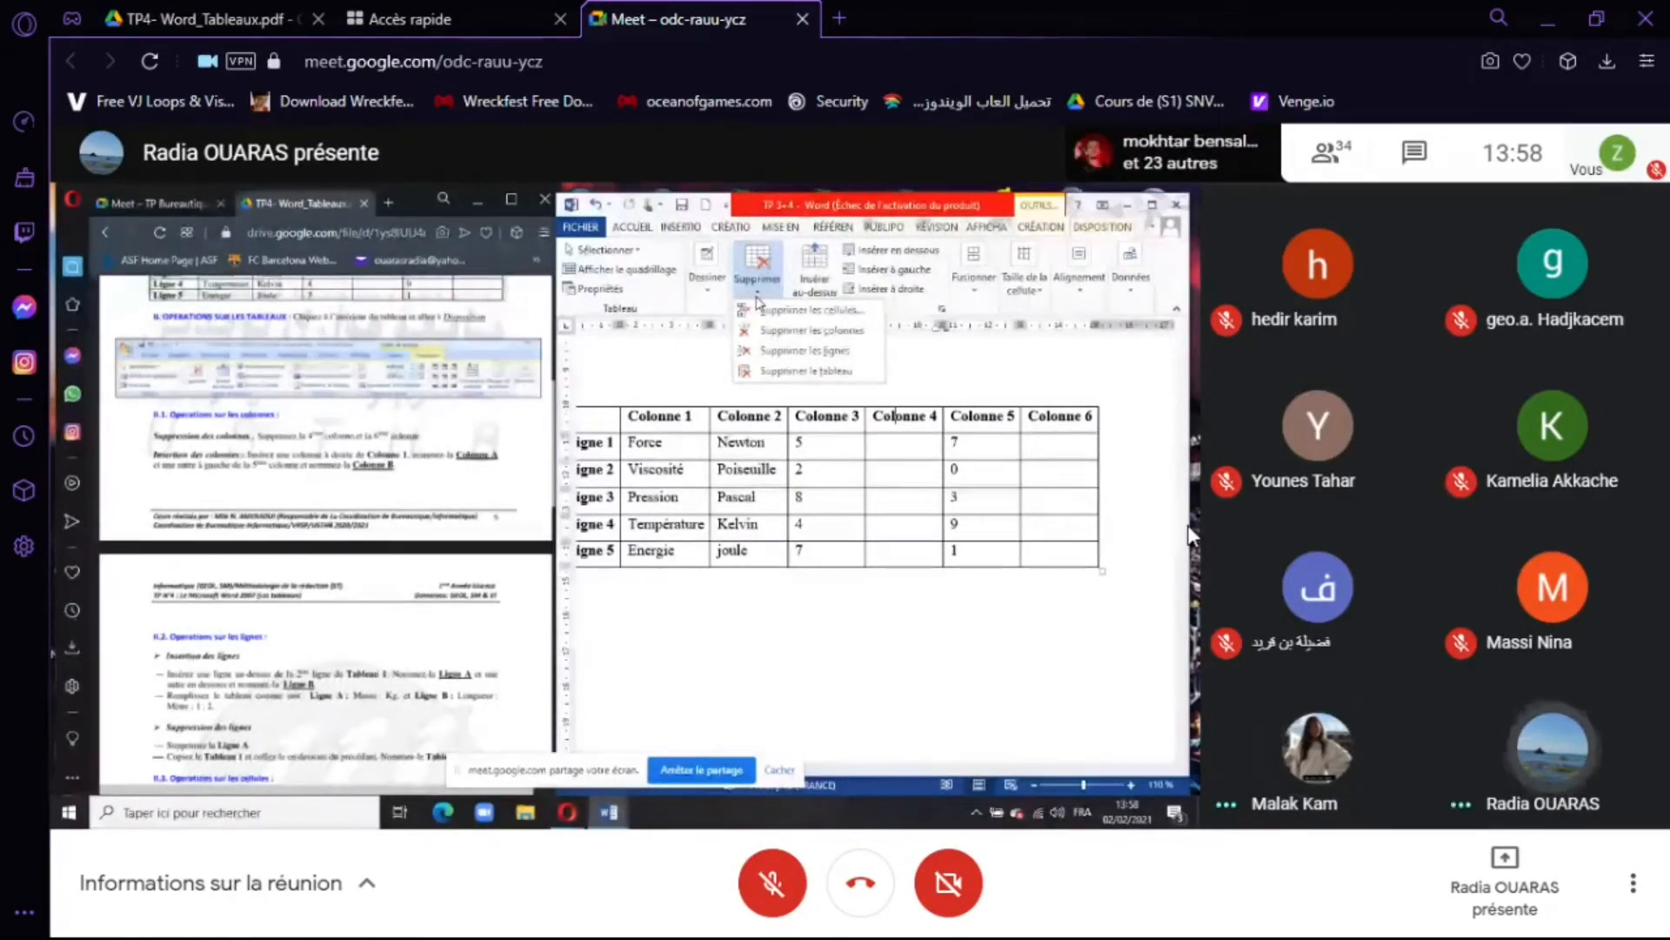
Unmute the microphone in the Meet call and reorder the browser tabs so that the TP4 PDF comes last.
click(772, 882)
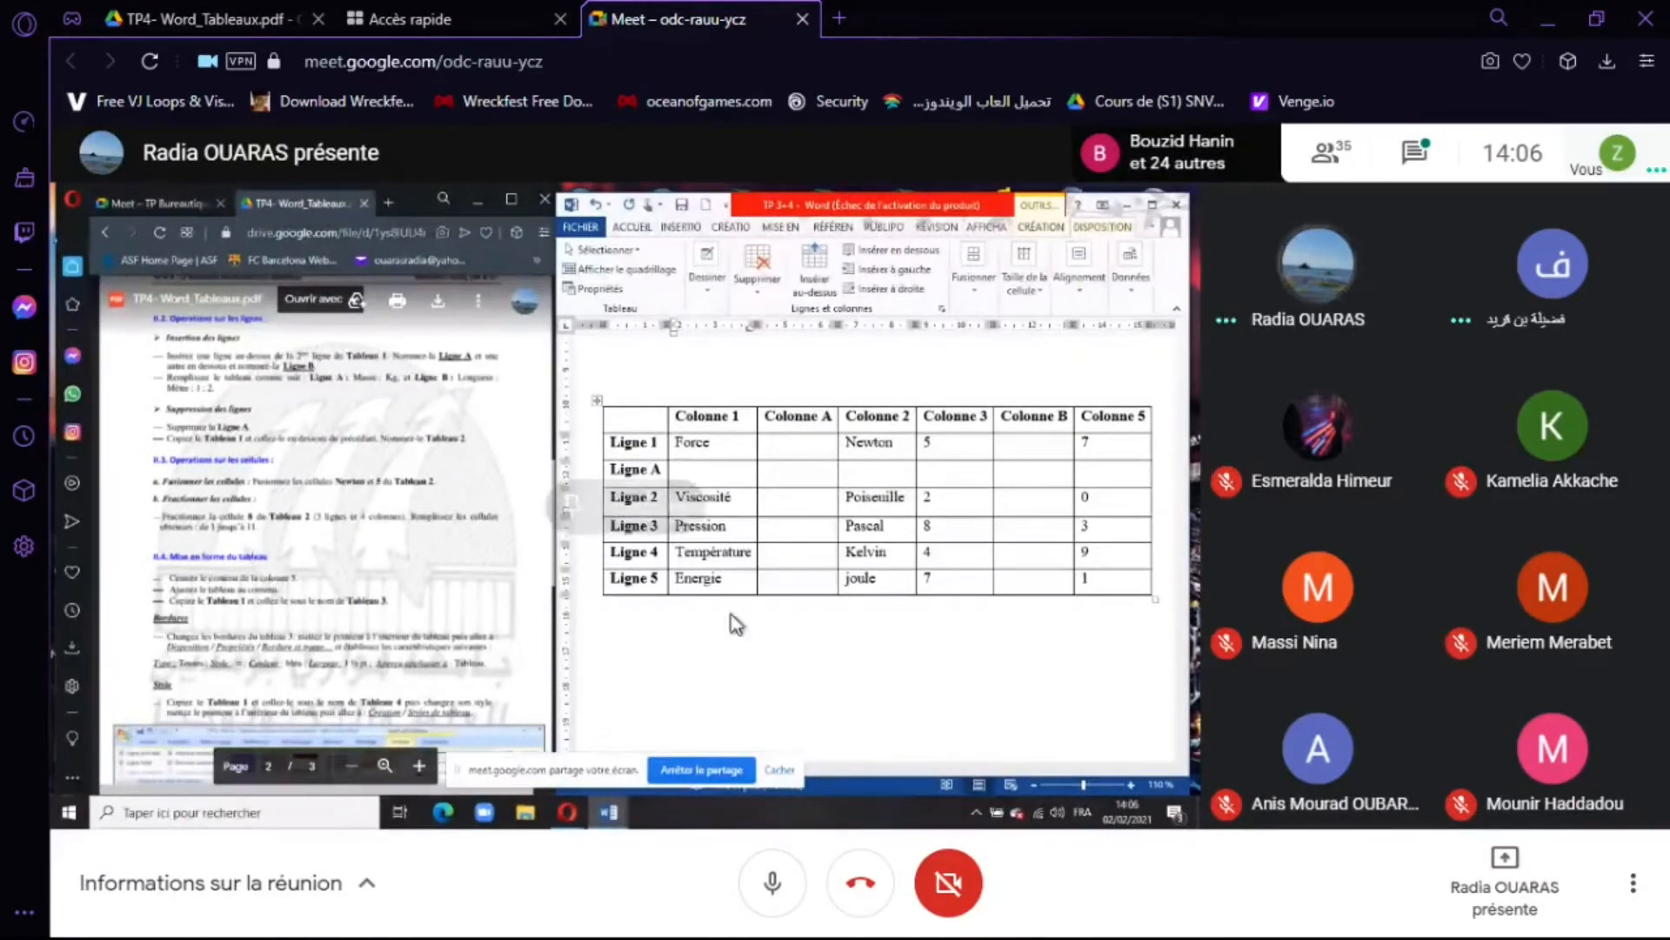
drag(174, 18, 687, 31)
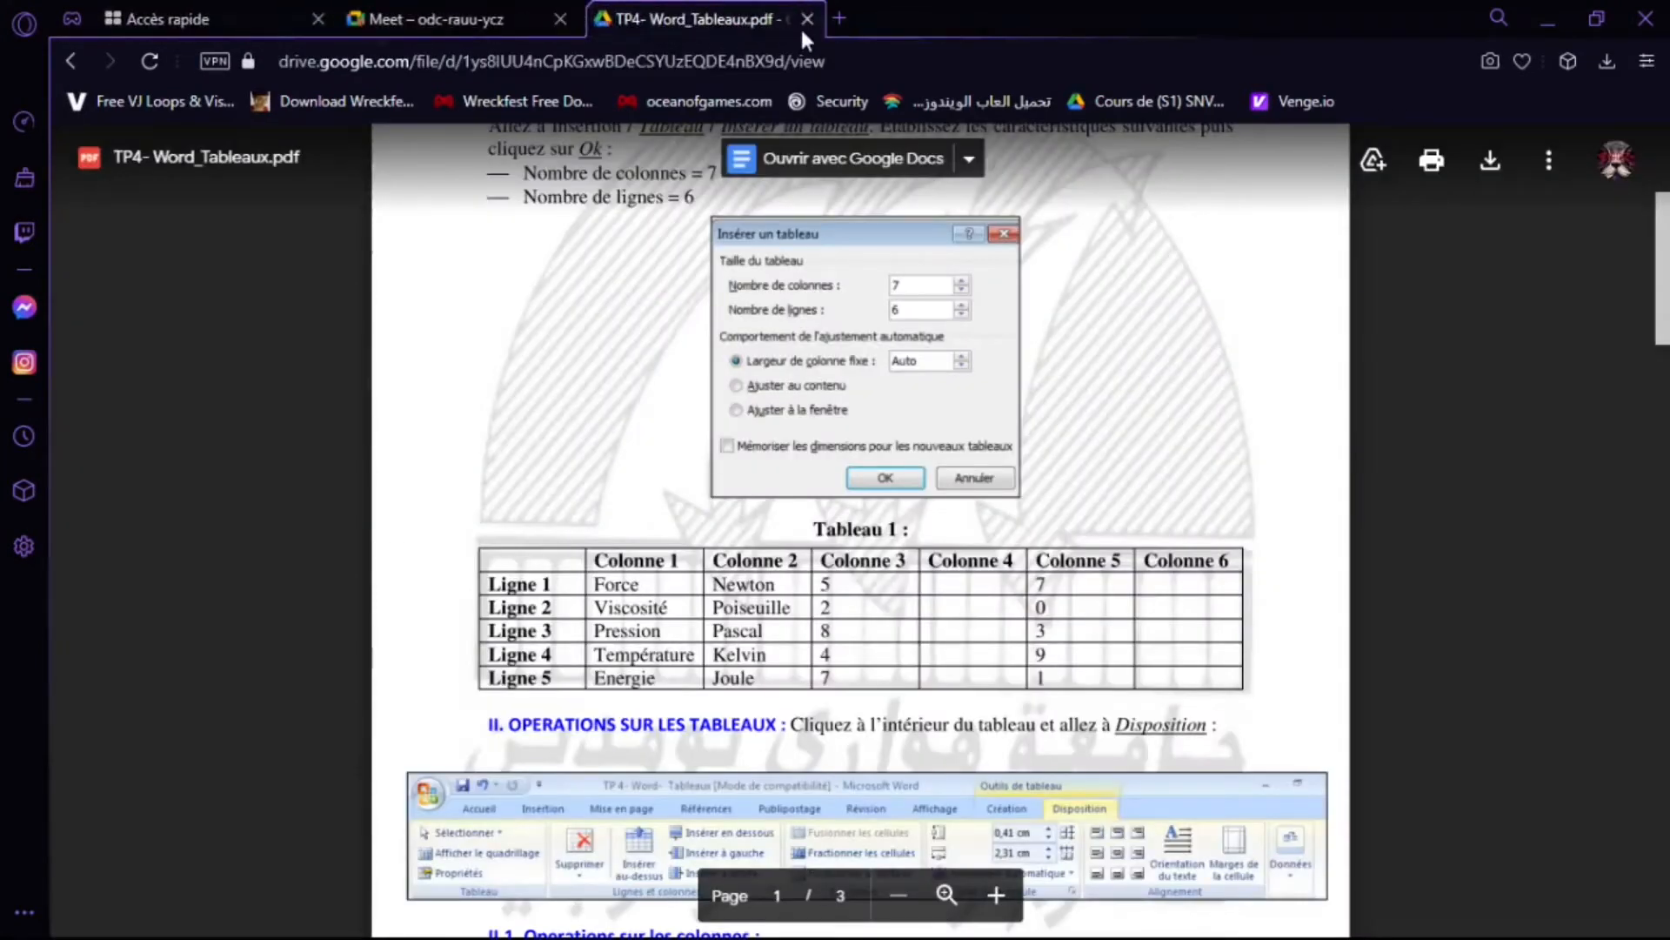
click(437, 19)
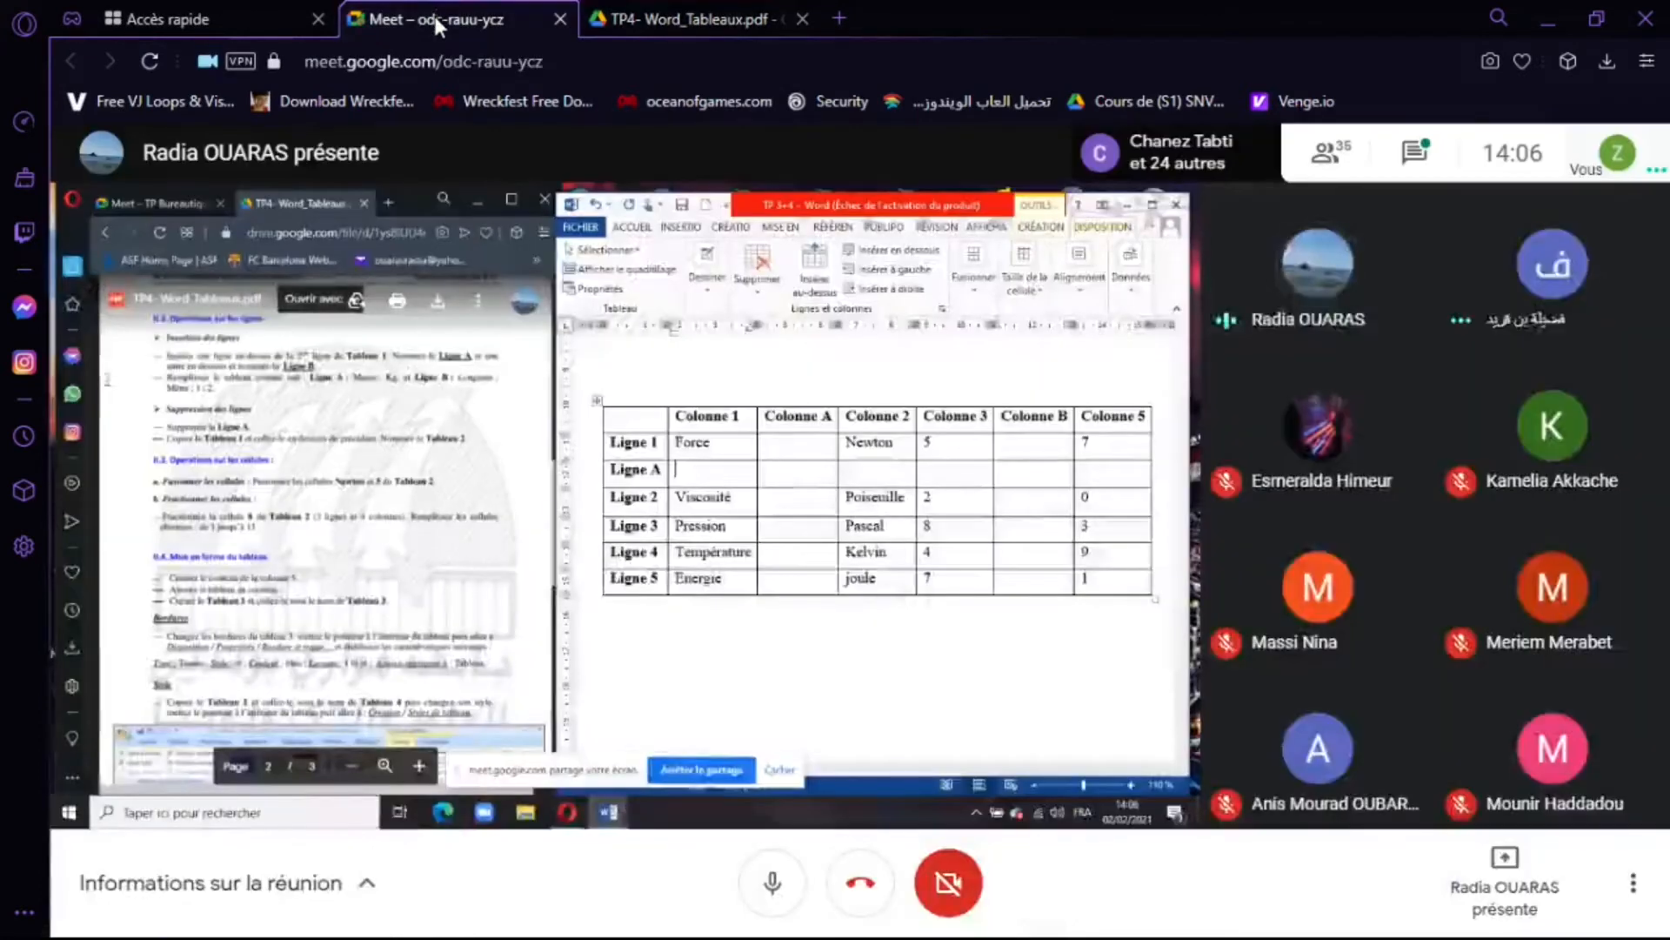
Read the row insertion and deletion instructions in section II.2 of the TP4 PDF and return to the Meet call.
click(685, 16)
scroll(735, 596, down, 10)
scroll(735, 597, down, 3)
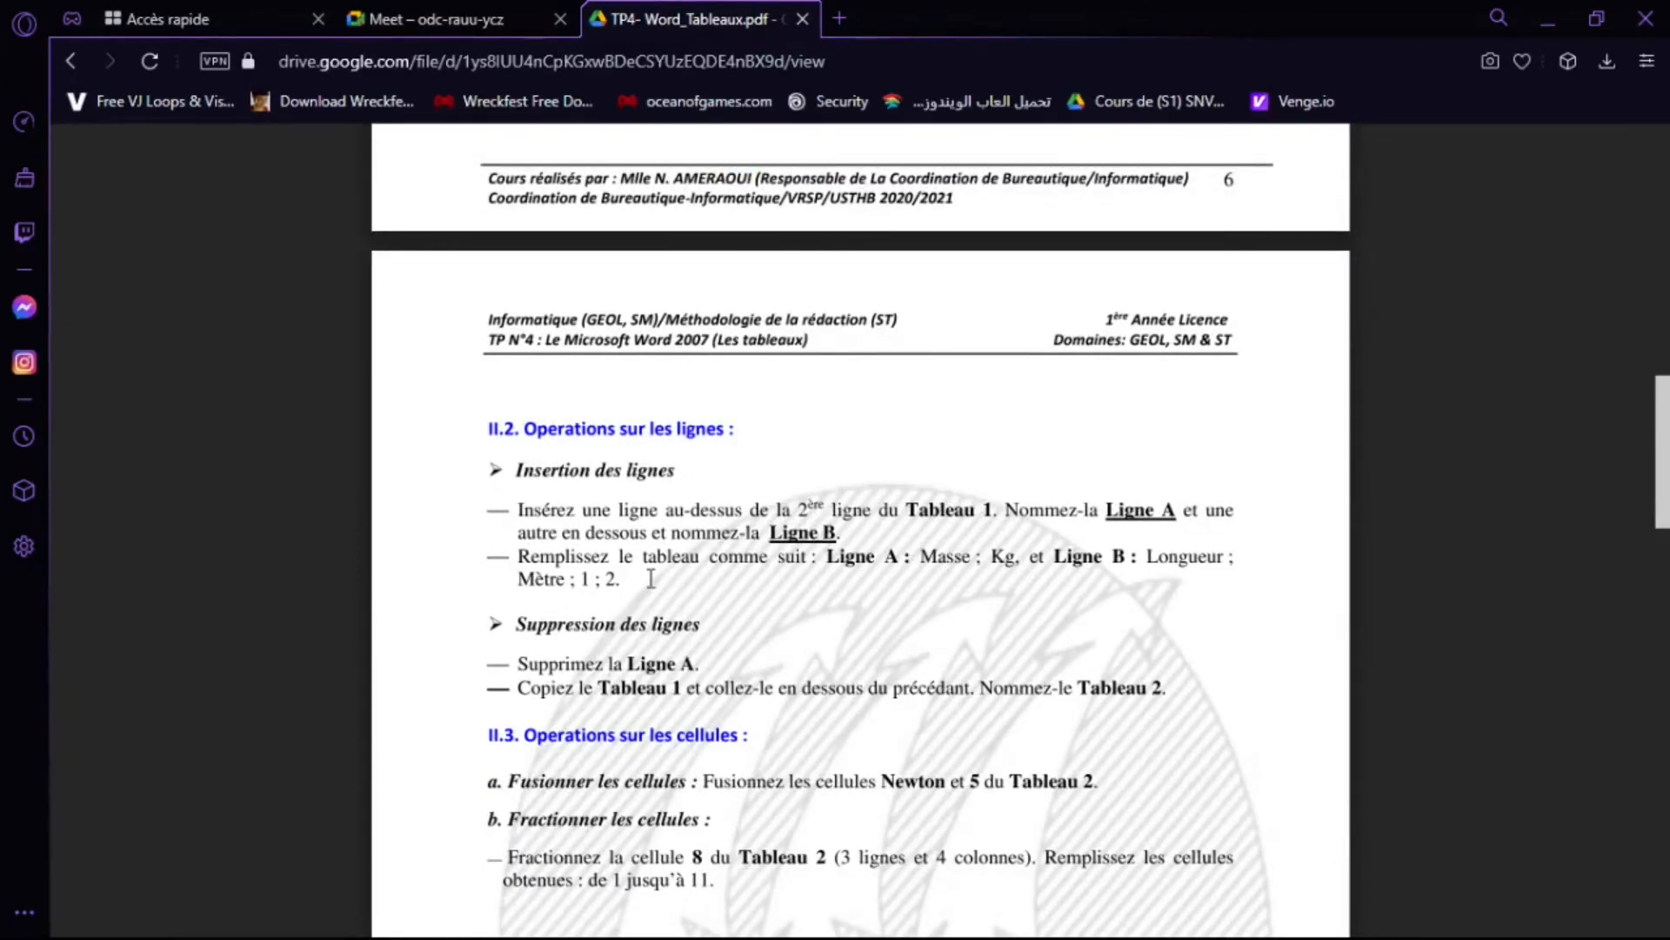
click(513, 19)
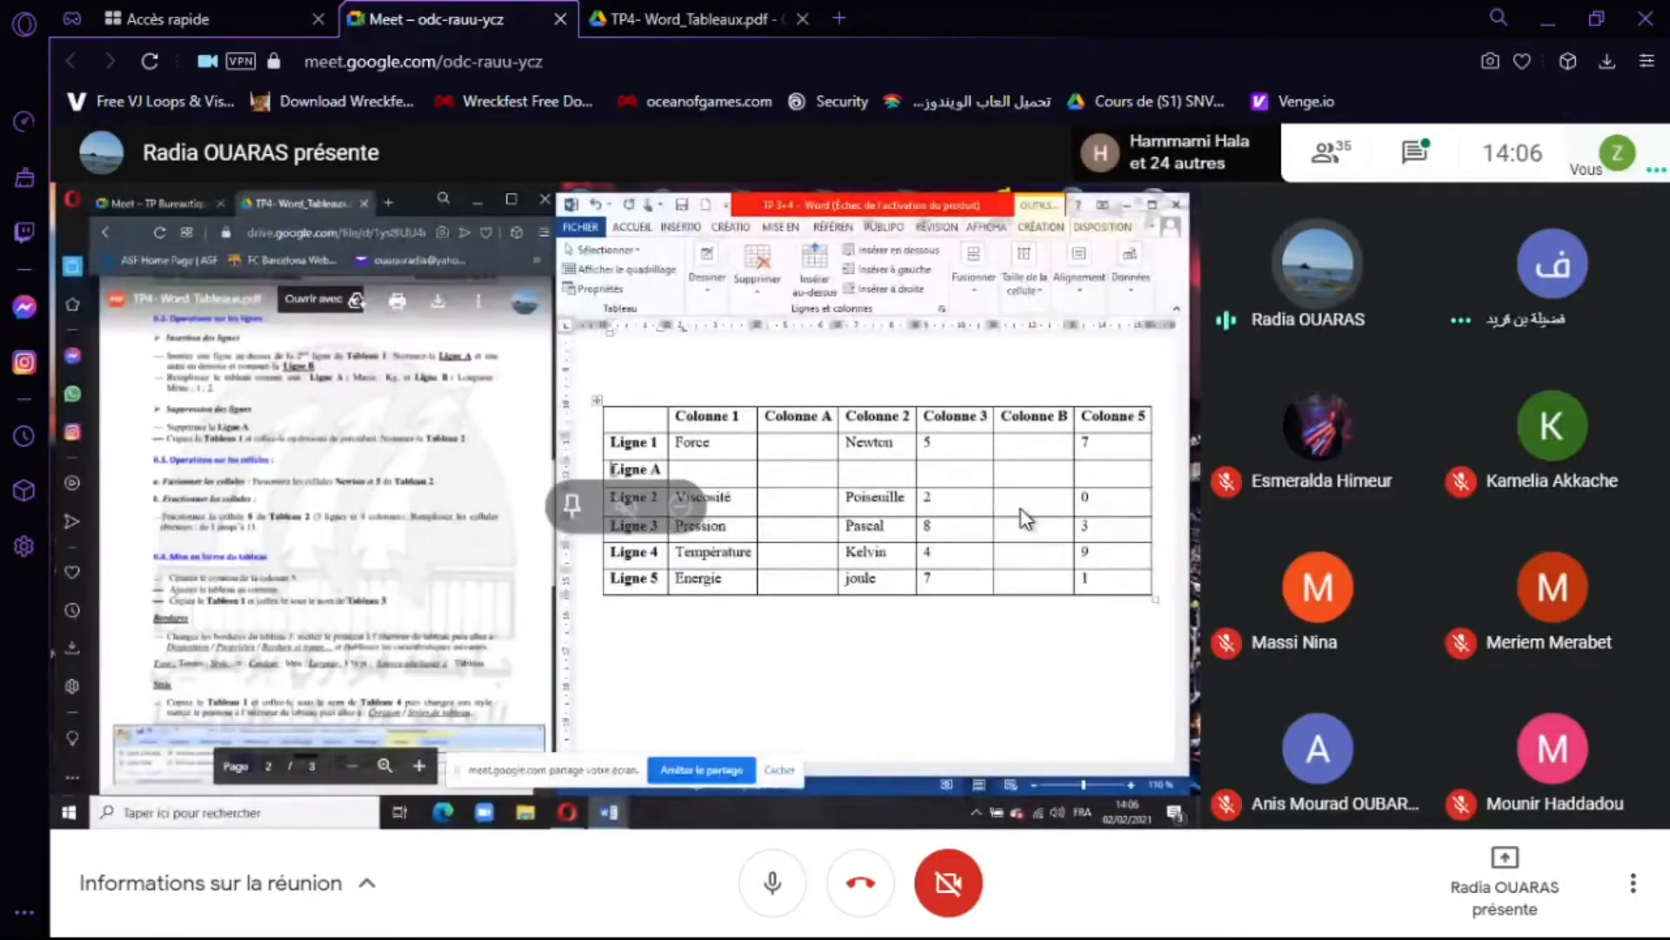
View the shared Word presentation in full screen and restore the normal browser view.
key(F11)
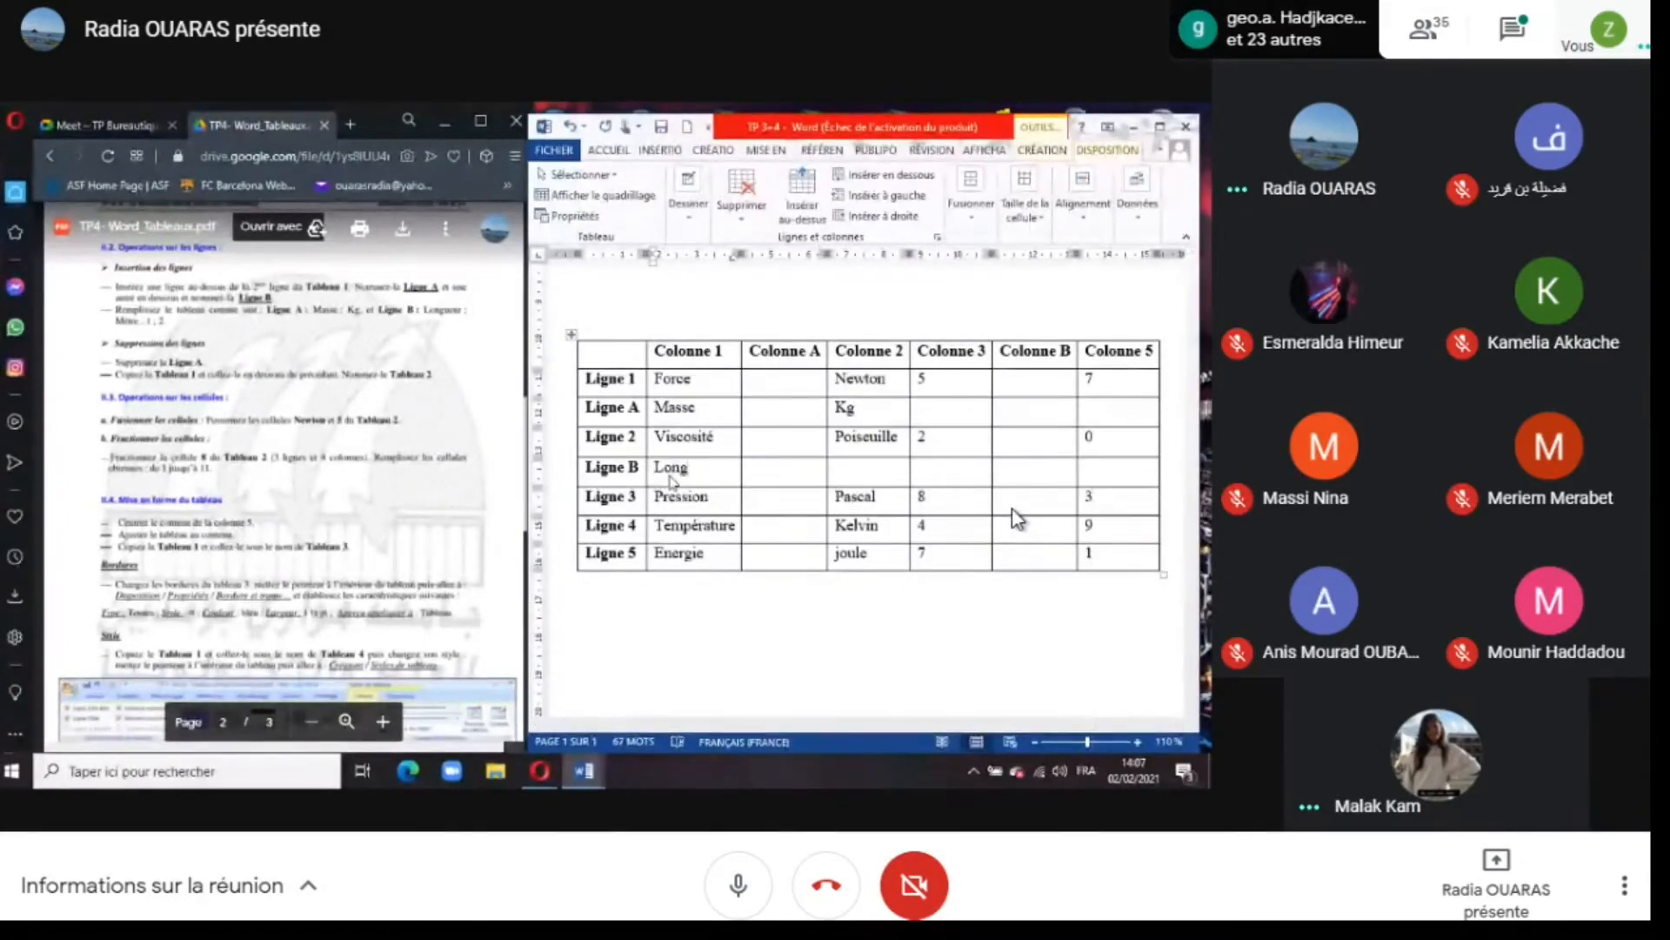
key(Escape)
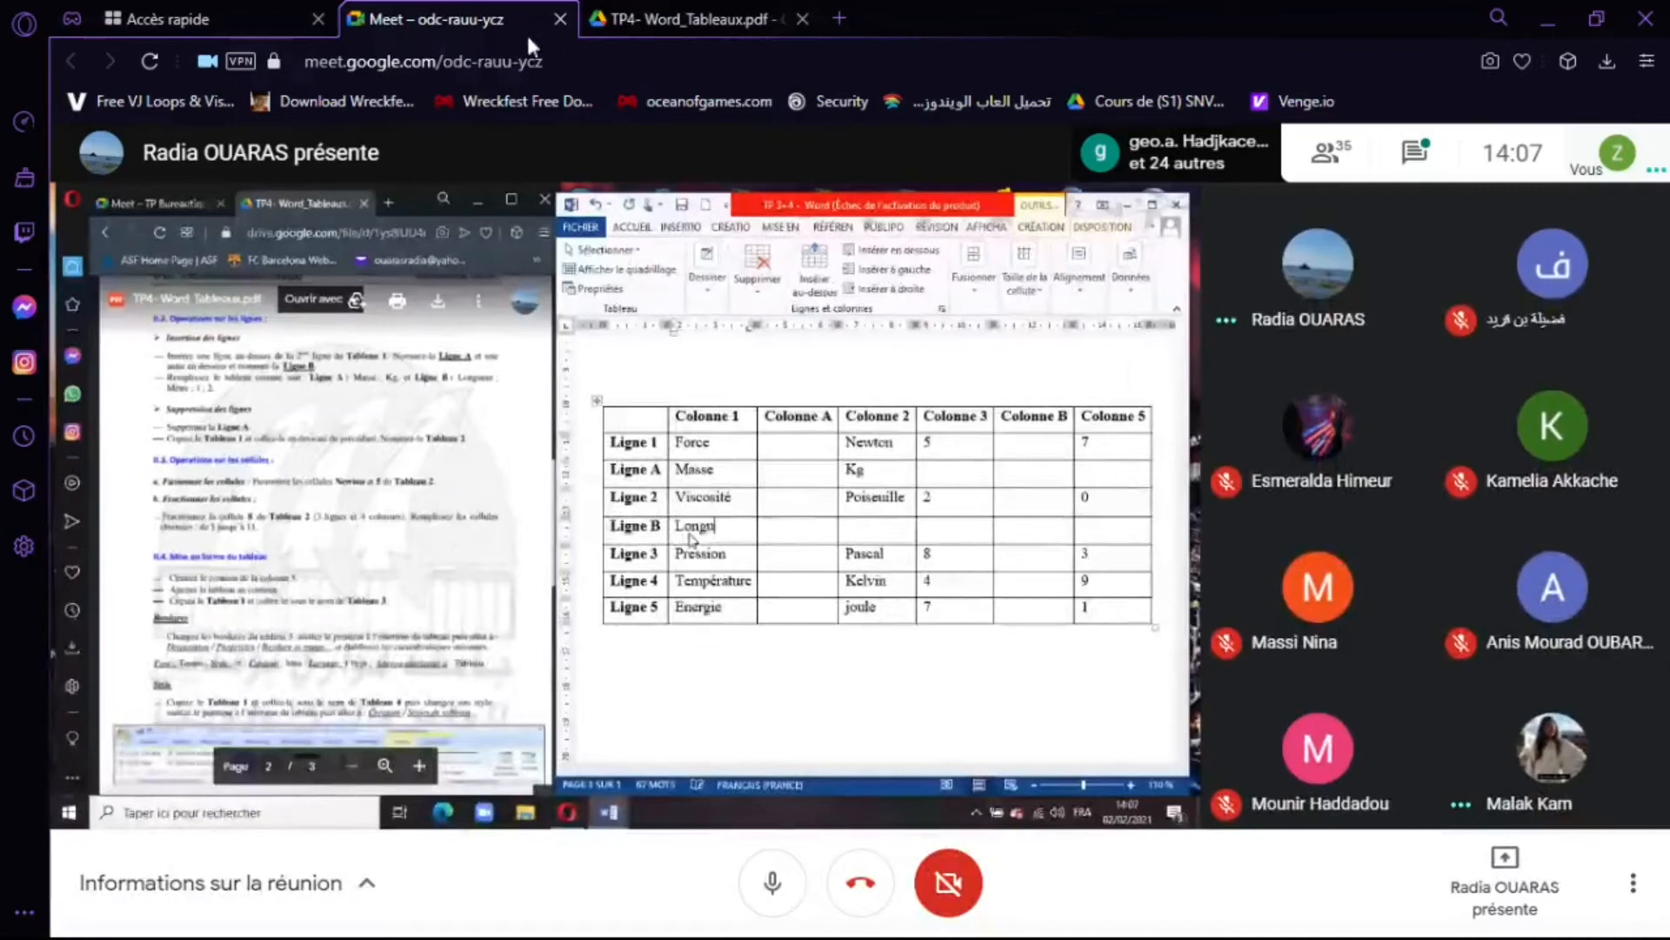
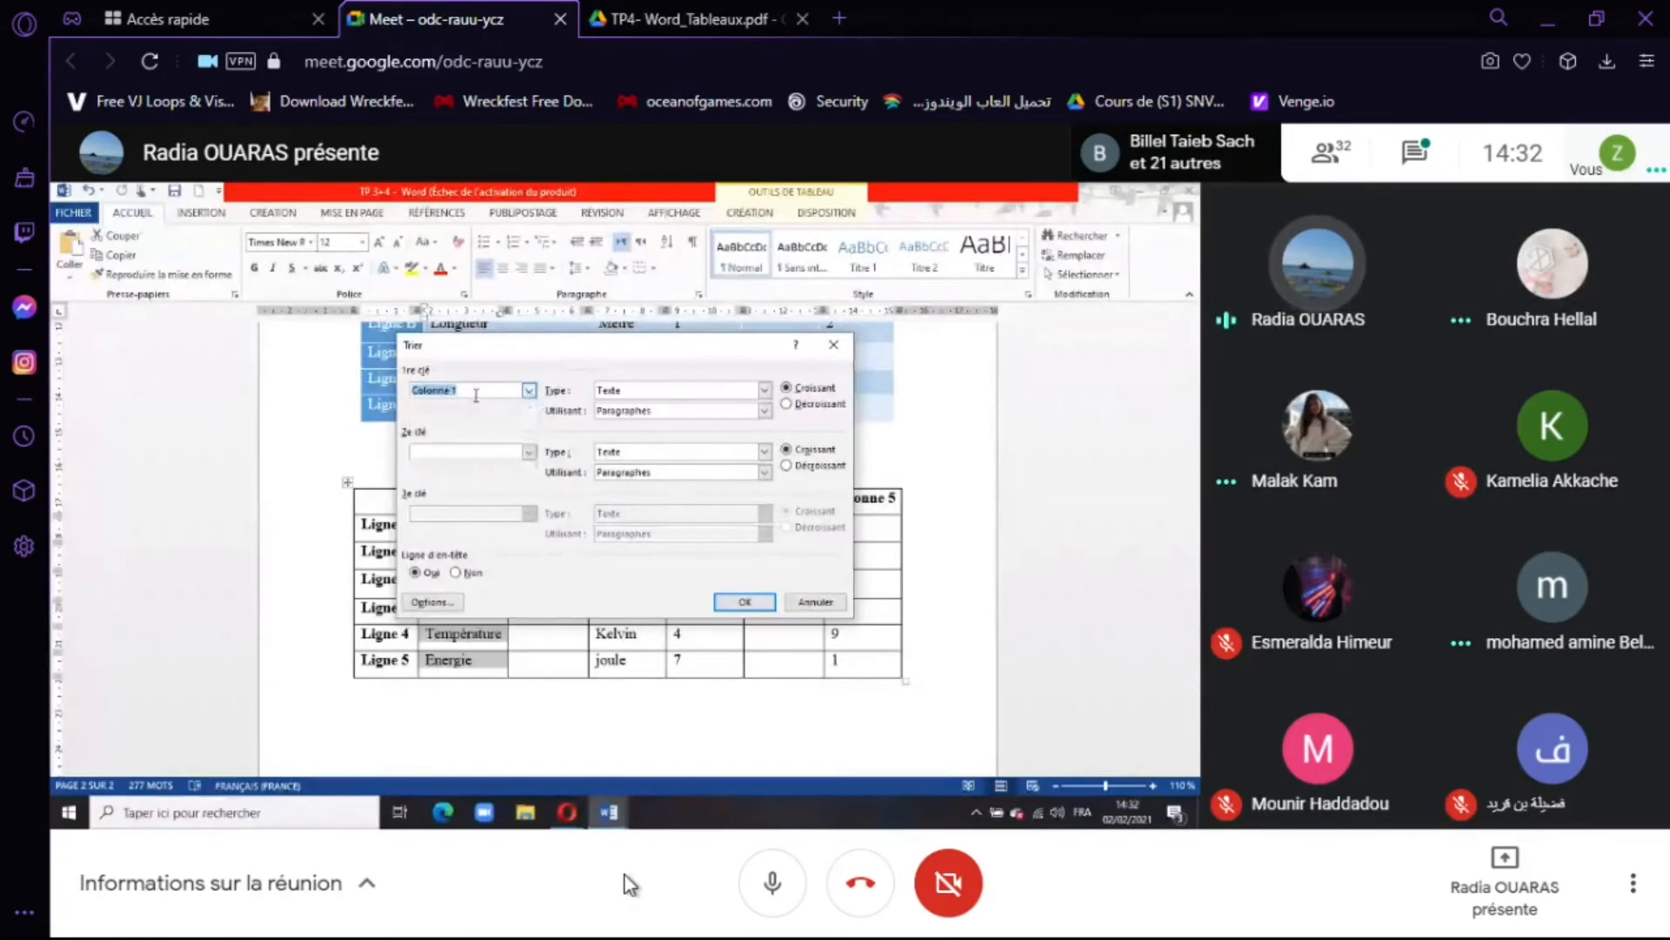
click(765, 391)
click(764, 391)
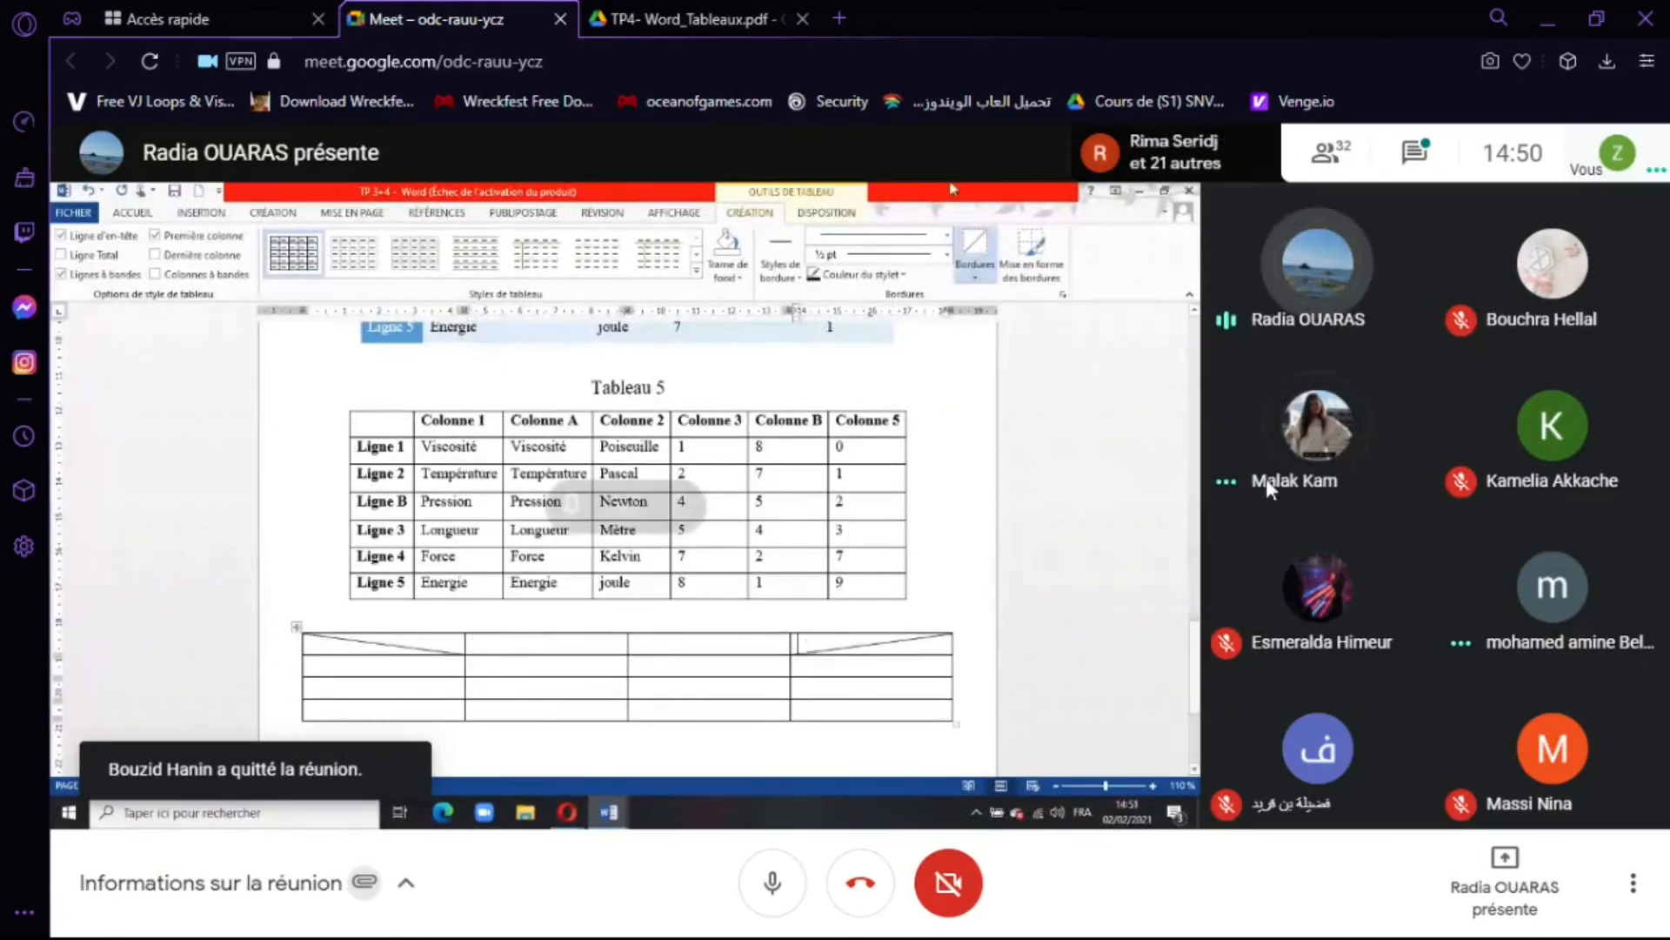
Read the messages in the meeting chat and close it.
click(1414, 153)
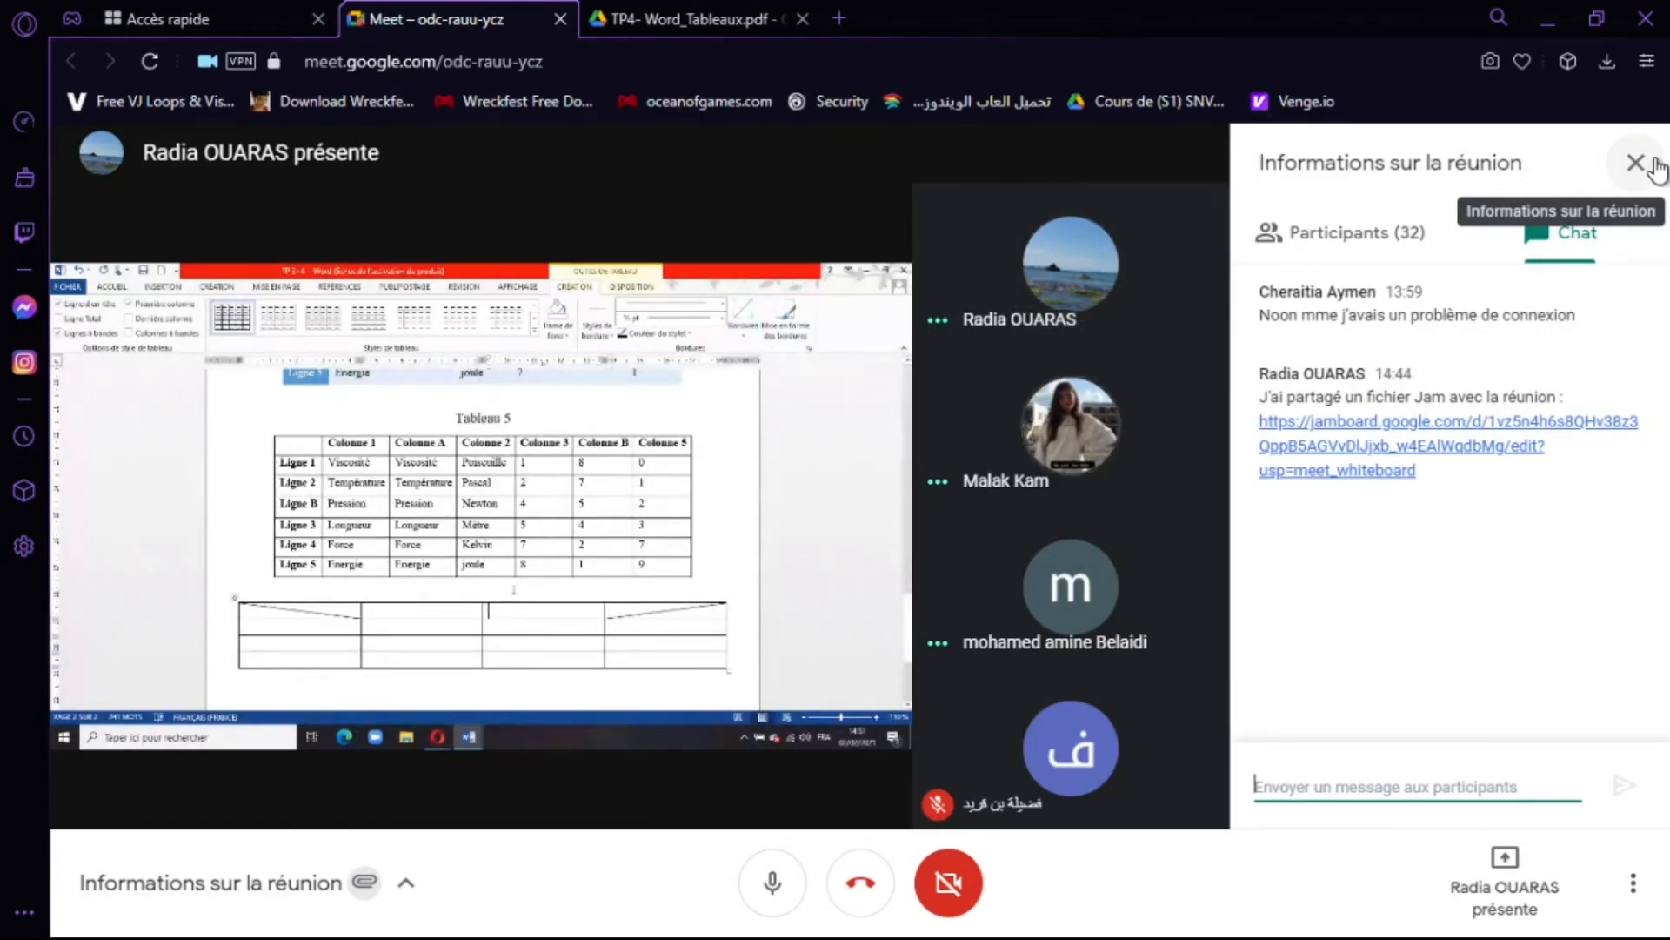
click(1651, 164)
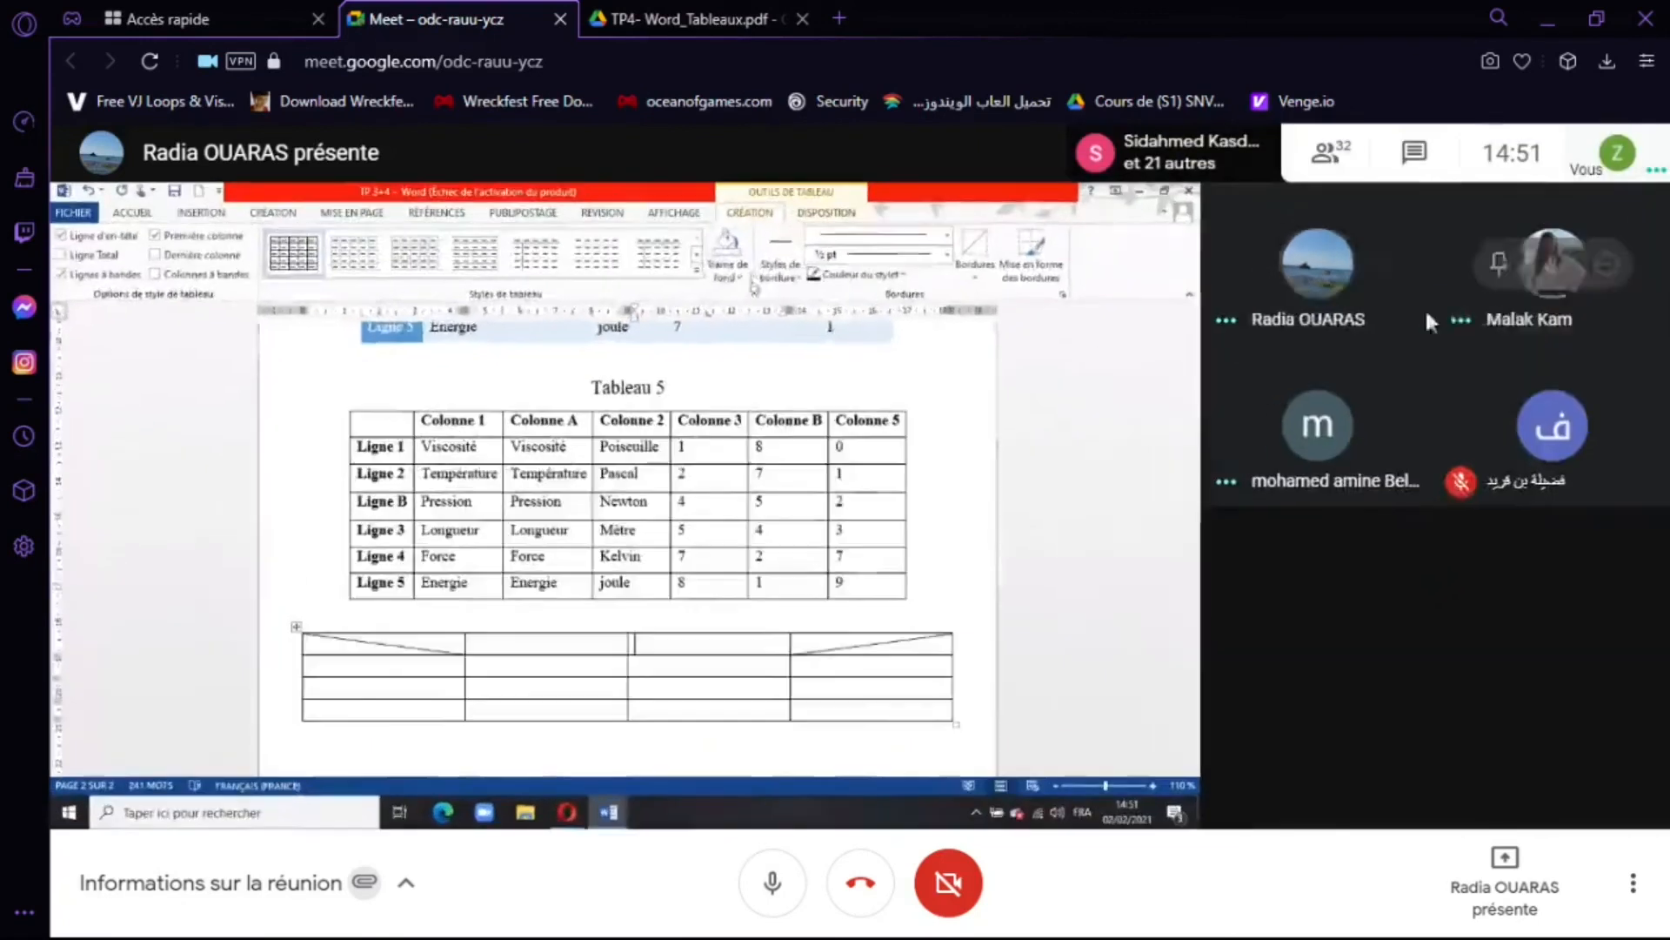